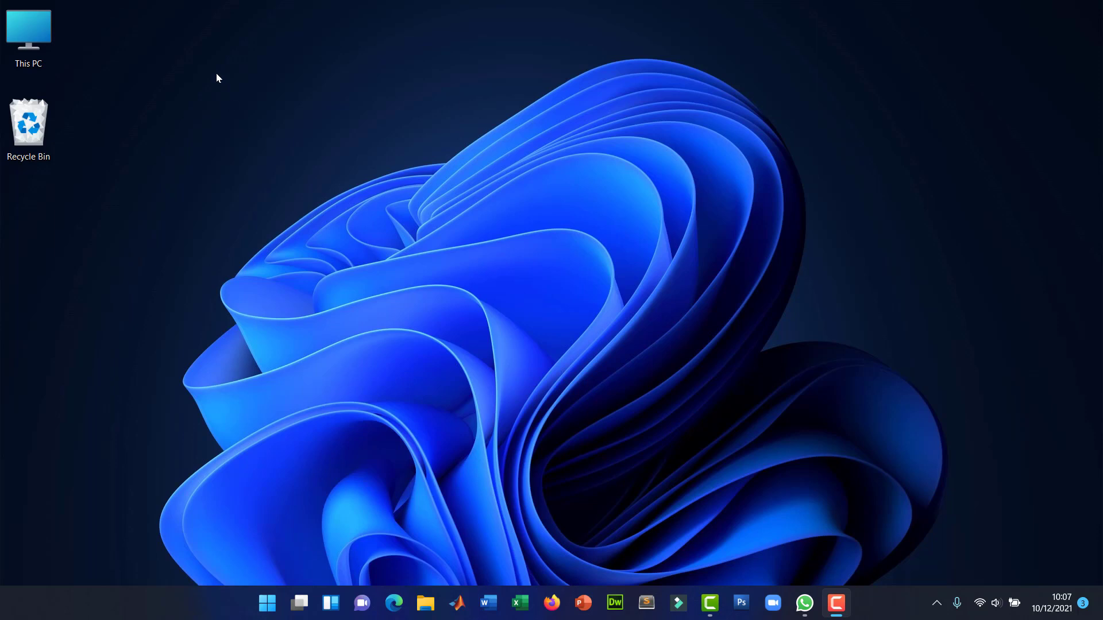
- Refresh the desktop and launch Adobe Photoshop CS3
right_click(372, 164)
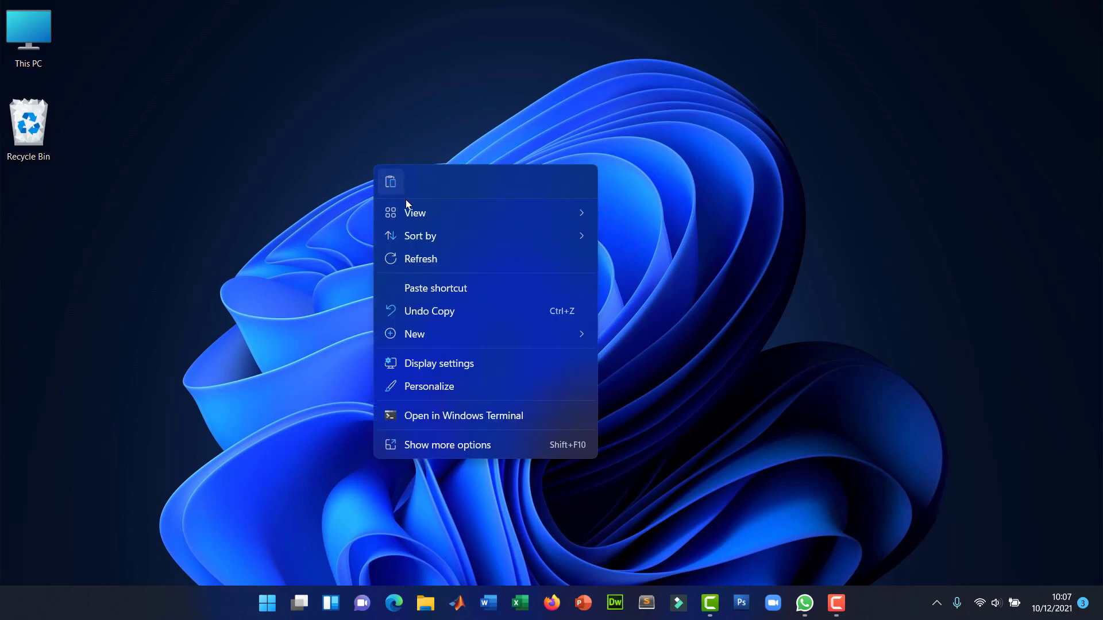
left_click(406, 256)
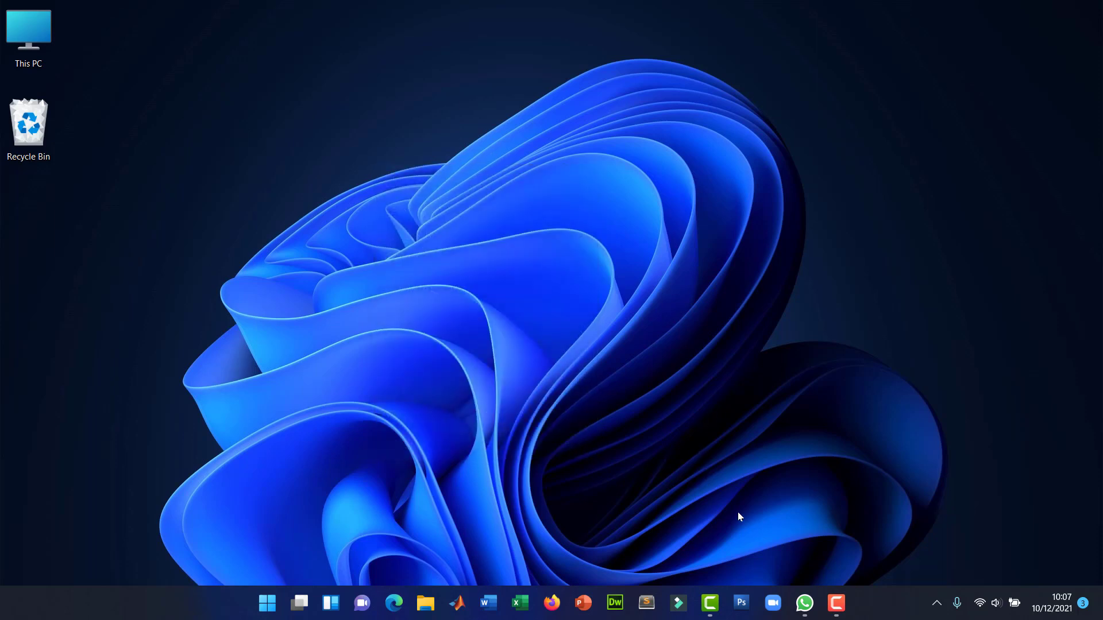
left_click(742, 604)
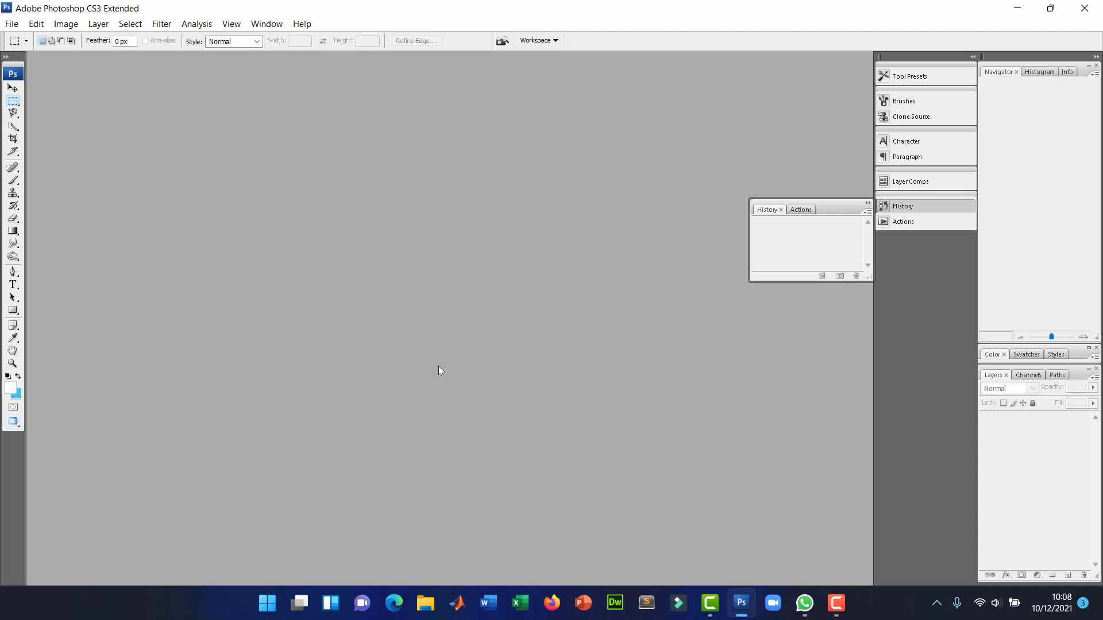
- Open the image Song Joong Ki Asli.jpg from the Line Art folder
left_click(12, 23)
mouse_move(36, 23)
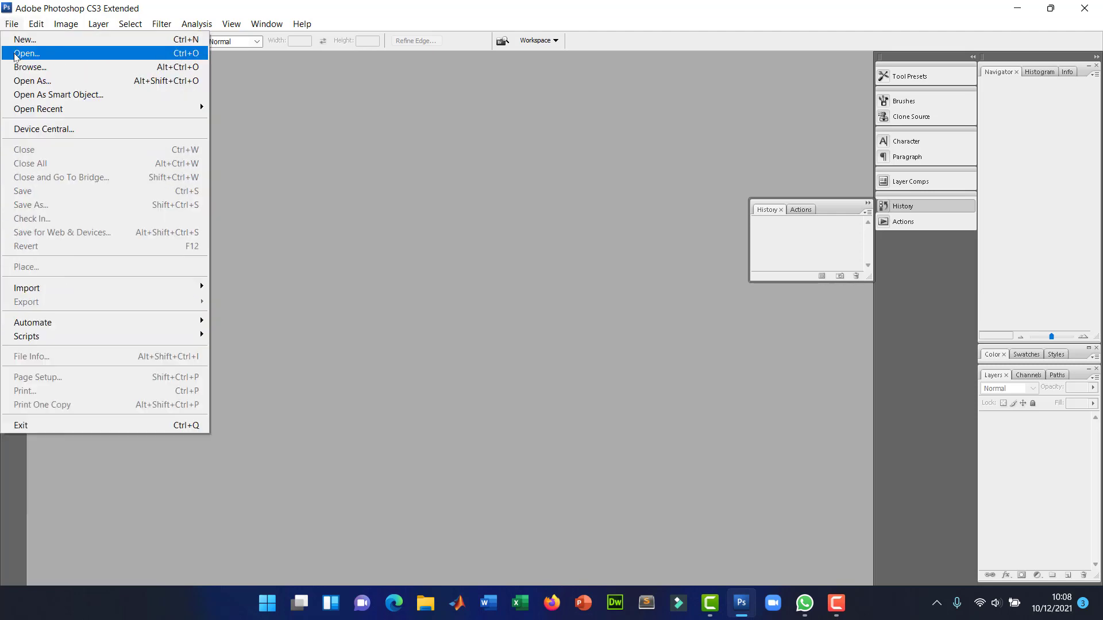
left_click(196, 49)
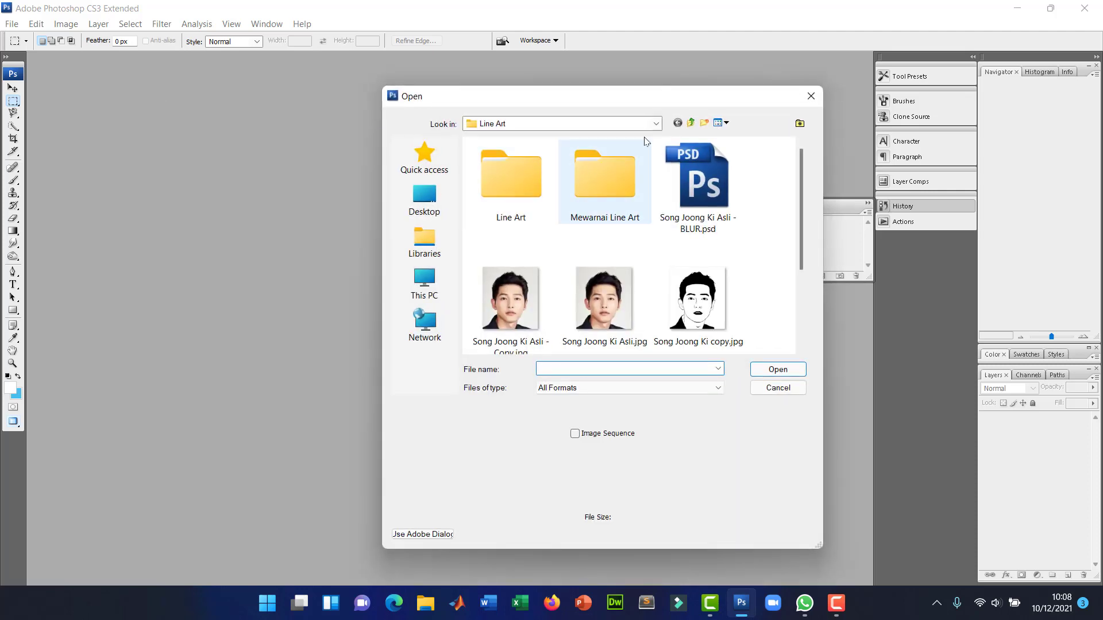
left_click_drag(648, 99, 555, 69)
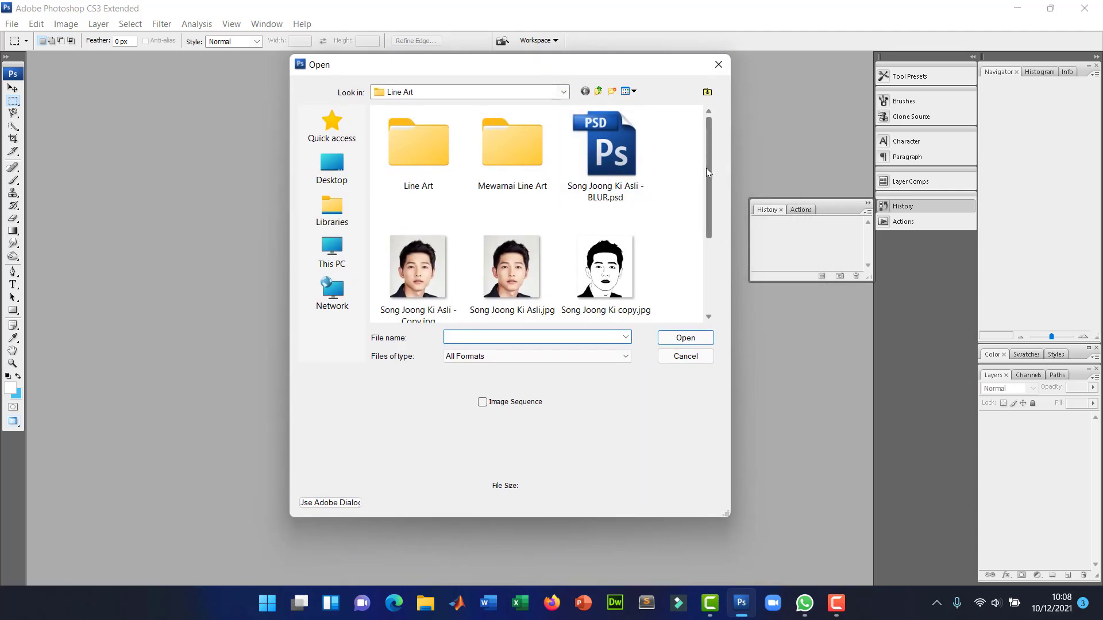
left_click_drag(707, 168, 710, 198)
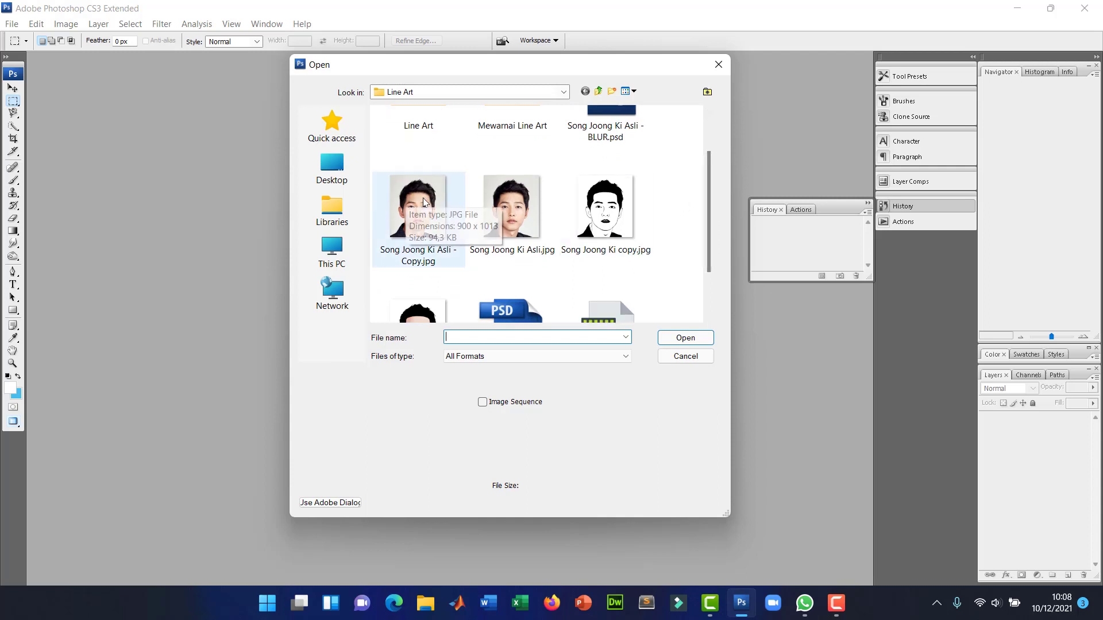
left_click(506, 214)
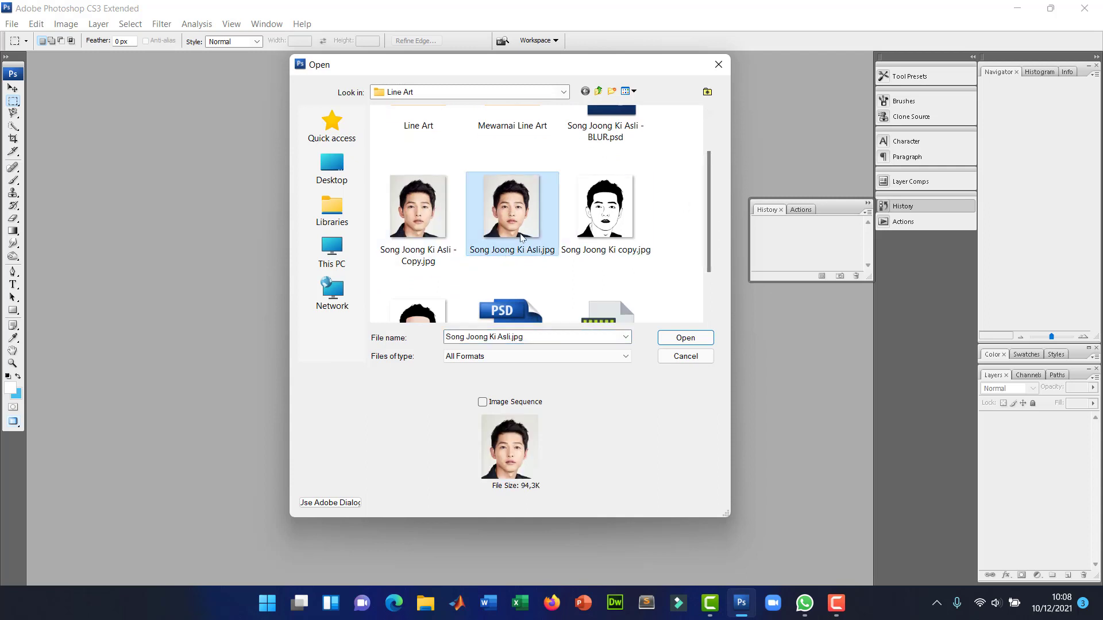
left_click(680, 345)
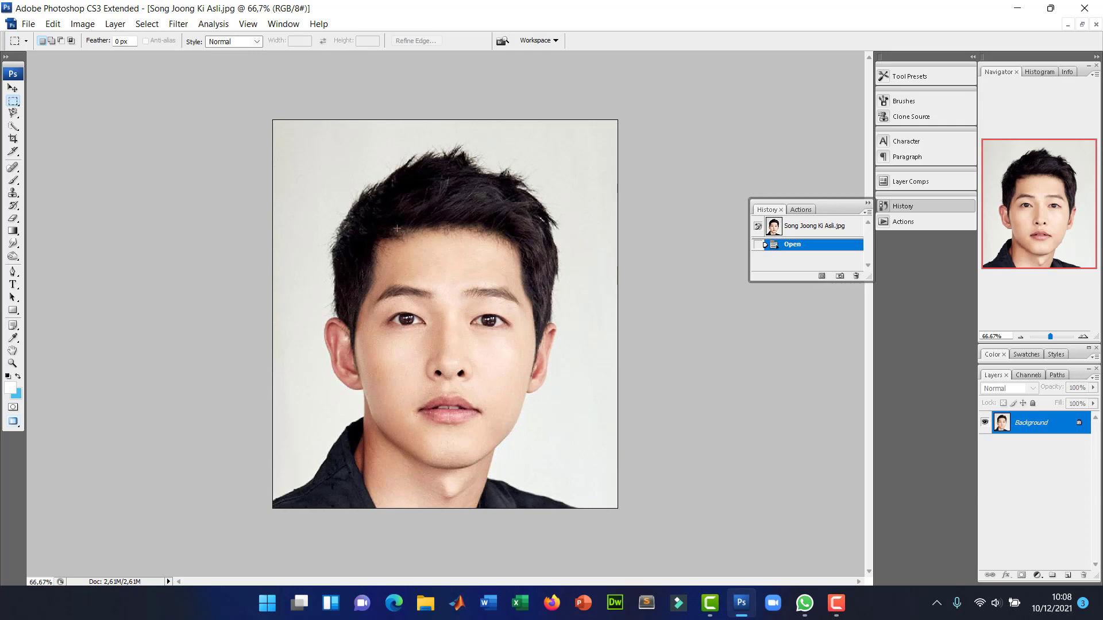
- Select the light backdrop around the man with the Quick Selection tool
left_click(13, 88)
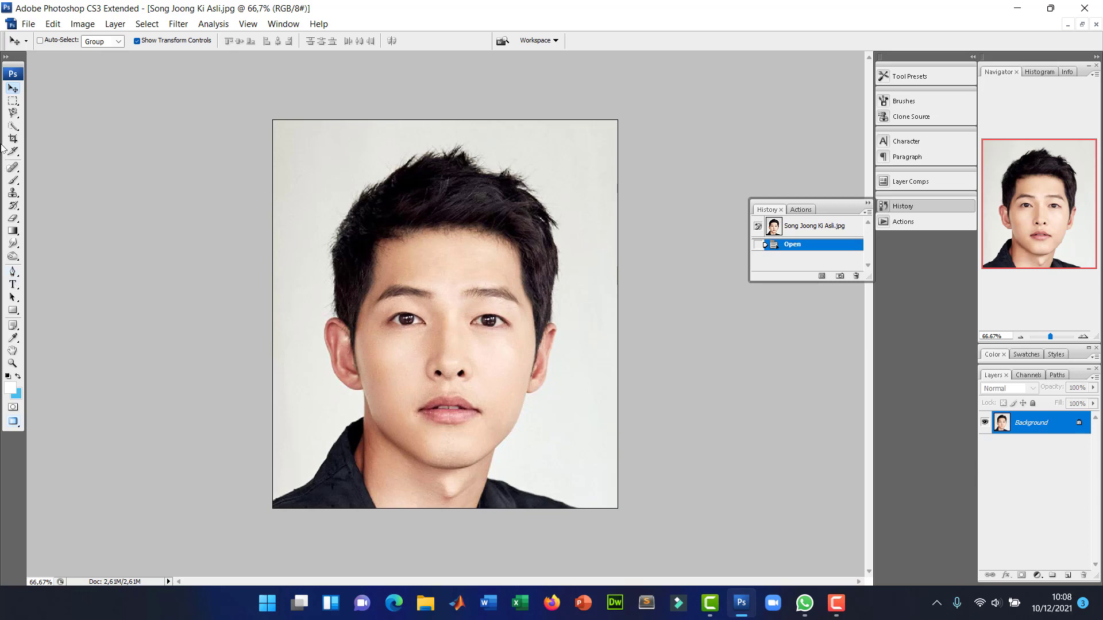
left_click(13, 126)
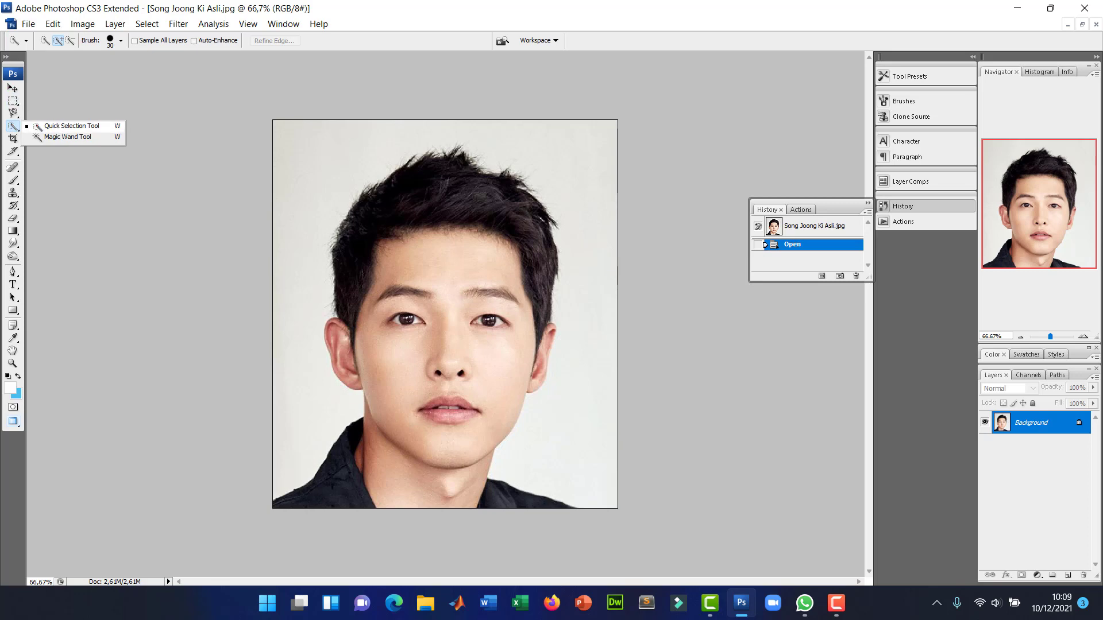
left_click(1028, 428)
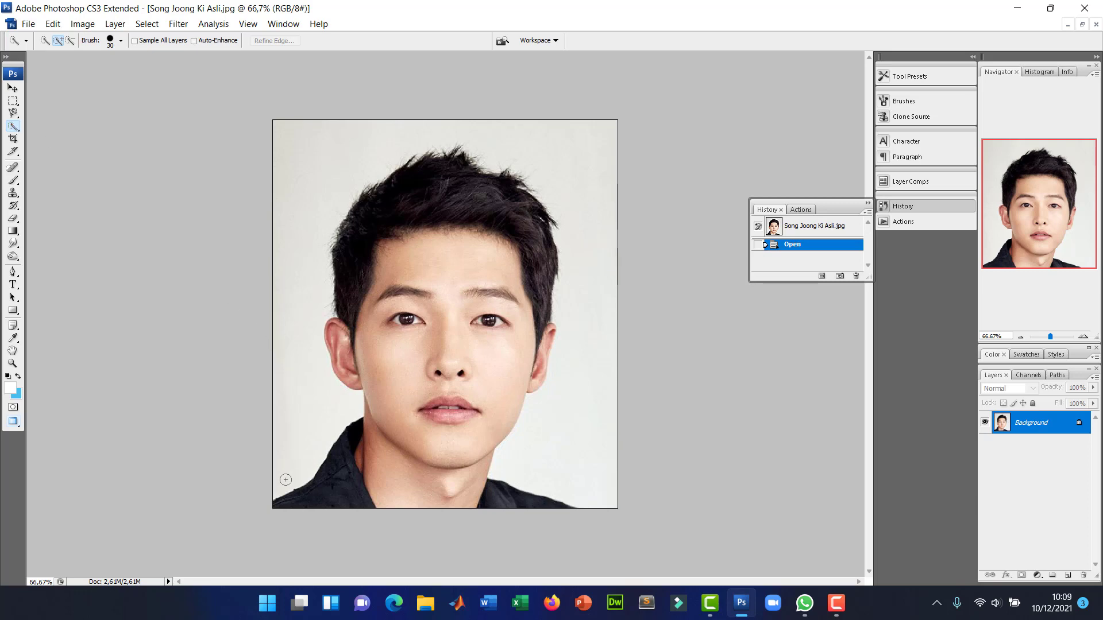
mouse_move(286, 480)
left_mouse_down()
mouse_move(282, 491)
mouse_move(278, 451)
mouse_move(331, 430)
mouse_move(337, 407)
mouse_move(296, 290)
mouse_move(303, 206)
mouse_move(315, 172)
mouse_move(367, 144)
mouse_move(475, 136)
mouse_move(569, 176)
mouse_move(583, 304)
mouse_move(571, 402)
left_mouse_up()
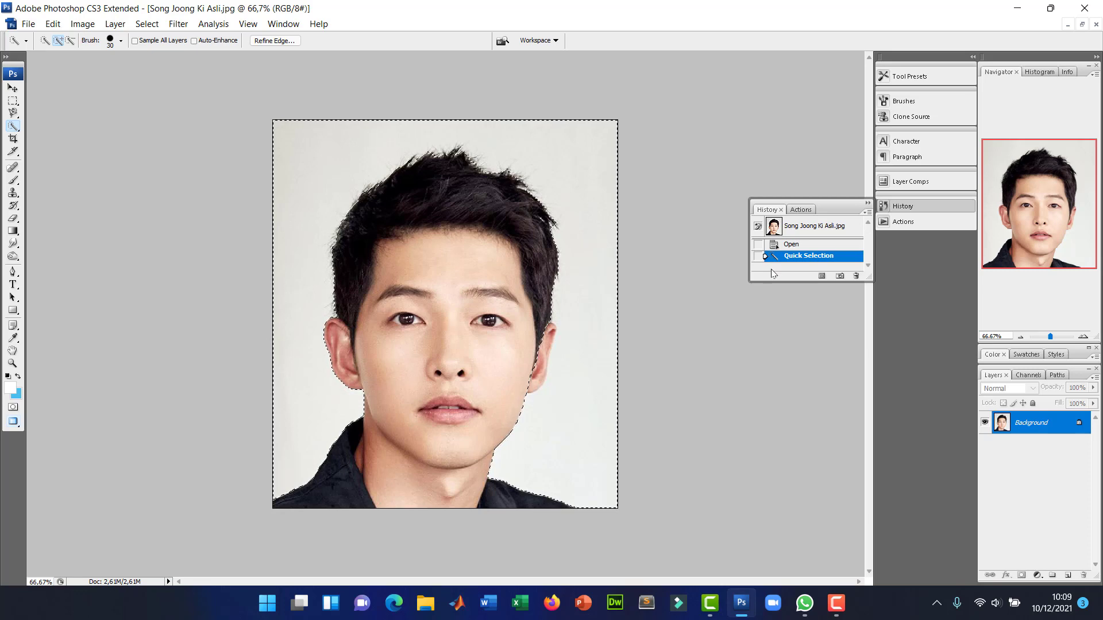
- Subtract the ear on the image's right side from the backdrop selection, following its outer edge
left_click_drag(1050, 337, 1059, 340)
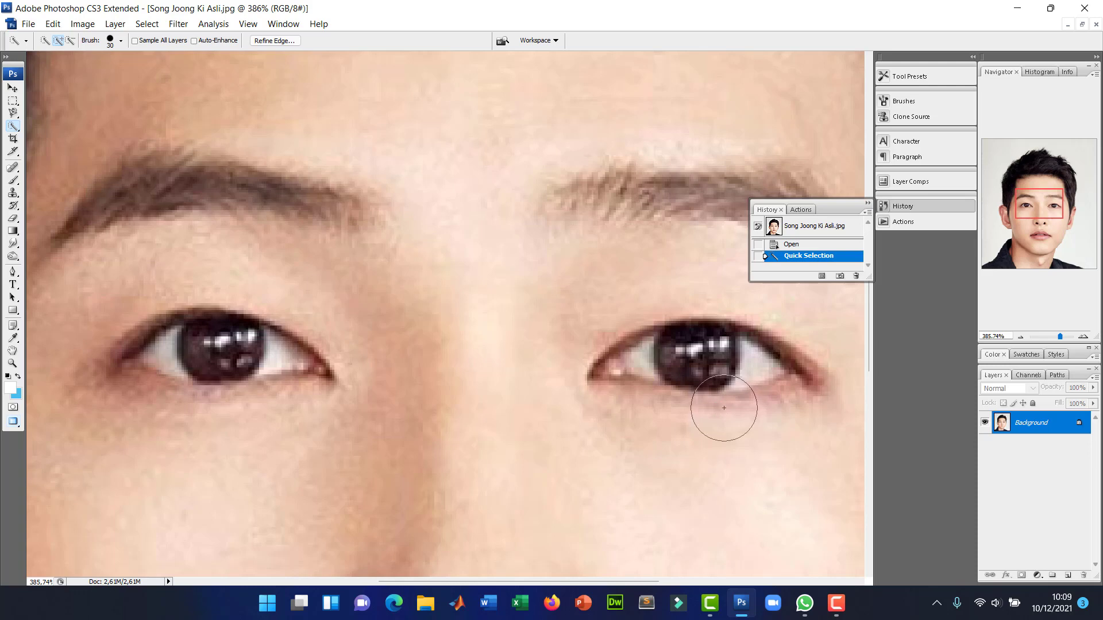
left_click_drag(677, 389, 509, 293)
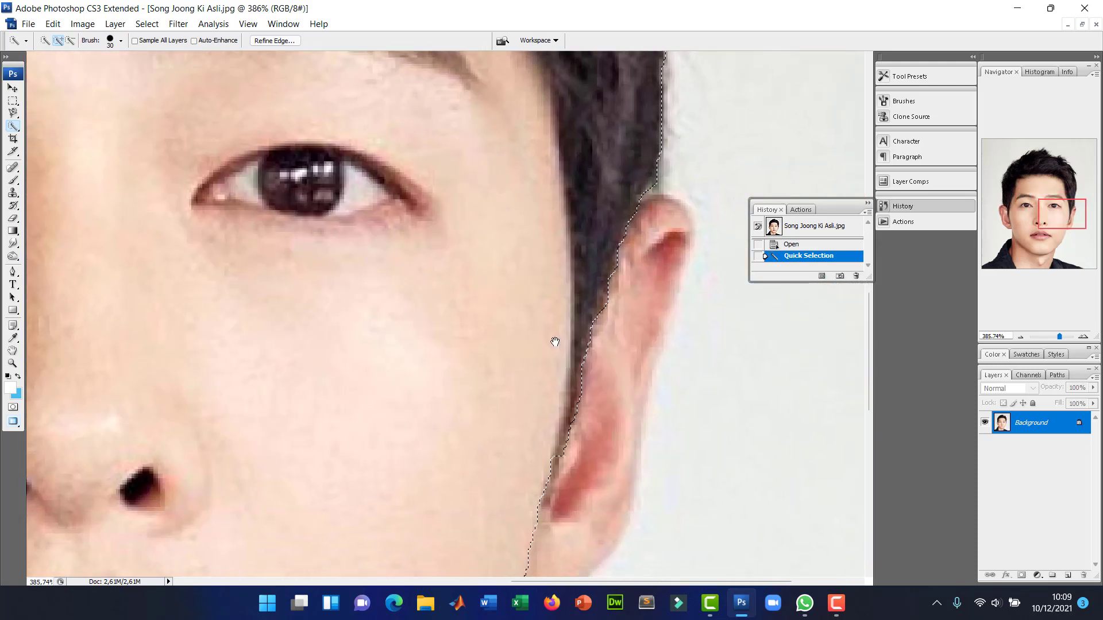
left_click_drag(554, 342, 504, 278)
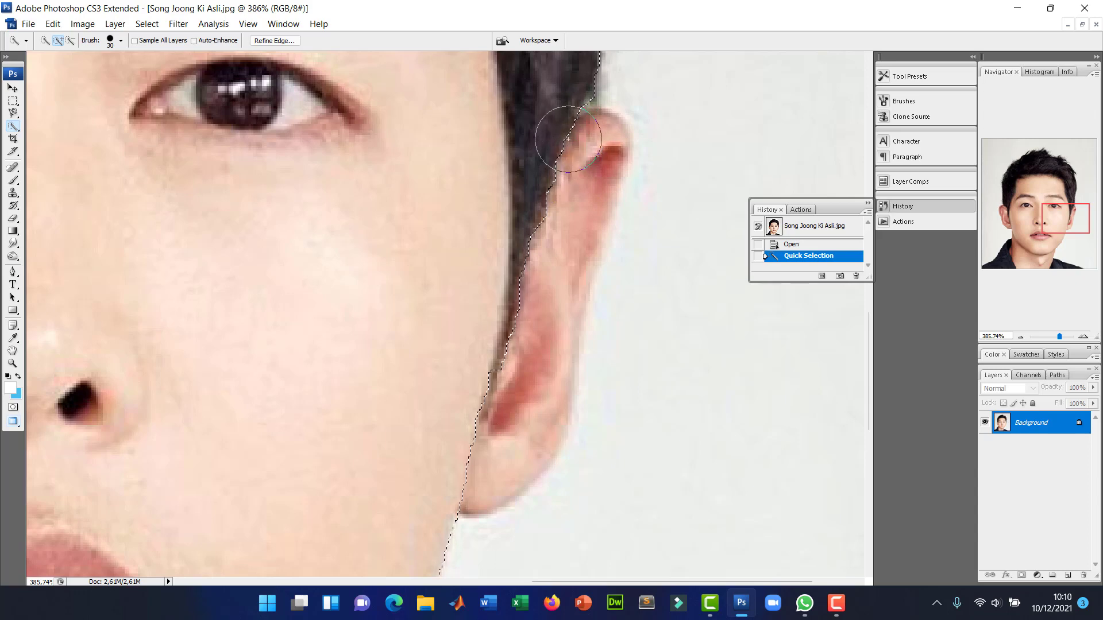
key("alt")
left_click(574, 140)
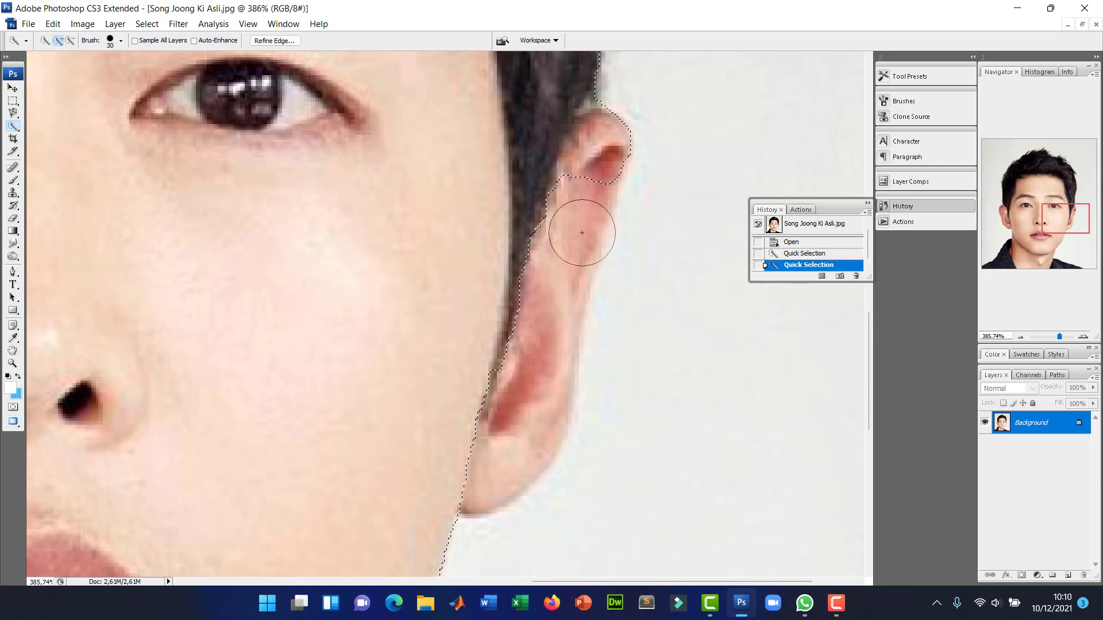
mouse_move(541, 224)
left_mouse_down()
mouse_move(565, 253)
mouse_move(504, 340)
mouse_move(543, 395)
mouse_move(510, 425)
mouse_move(482, 418)
mouse_move(502, 473)
mouse_move(522, 444)
left_mouse_up()
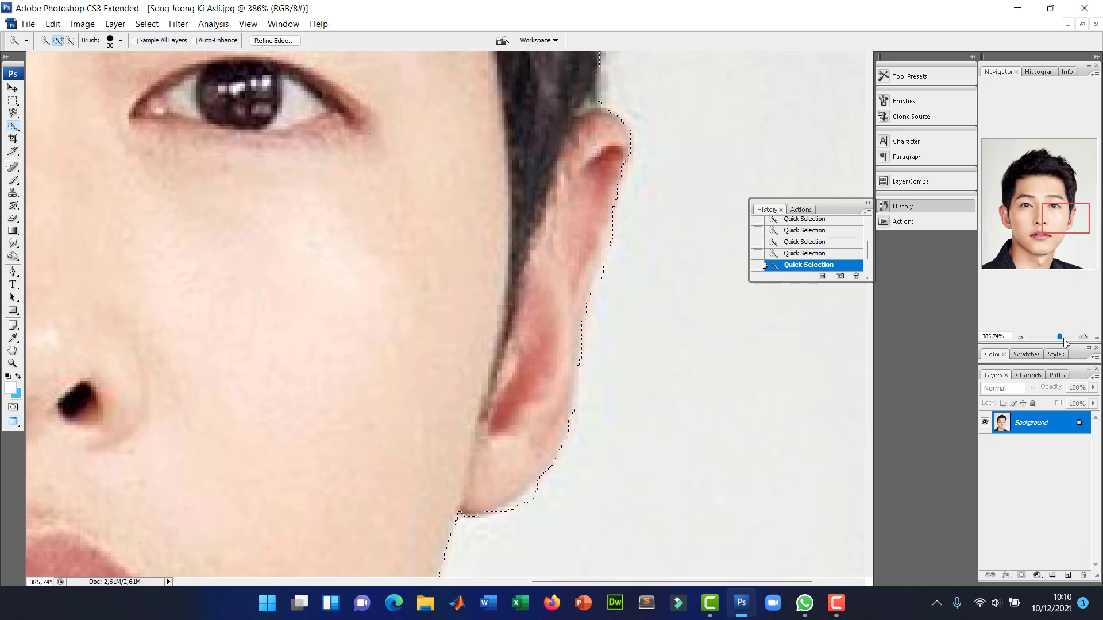
- Invert the selection to cover the man and copy him onto a new layer
left_click_drag(1061, 338, 1055, 340)
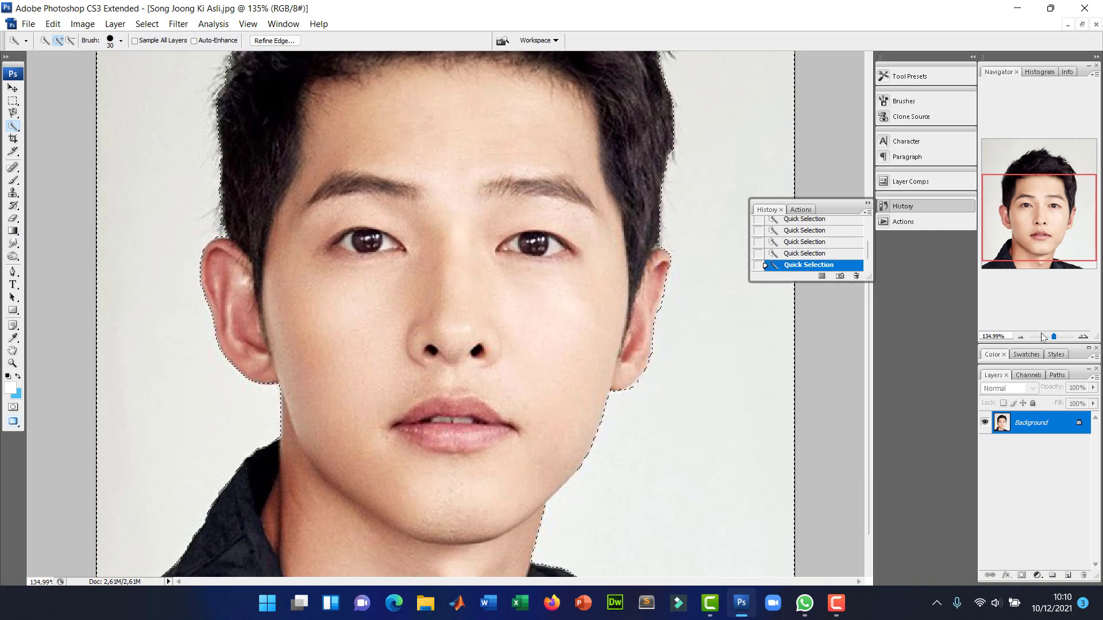
left_click_drag(374, 241, 373, 195)
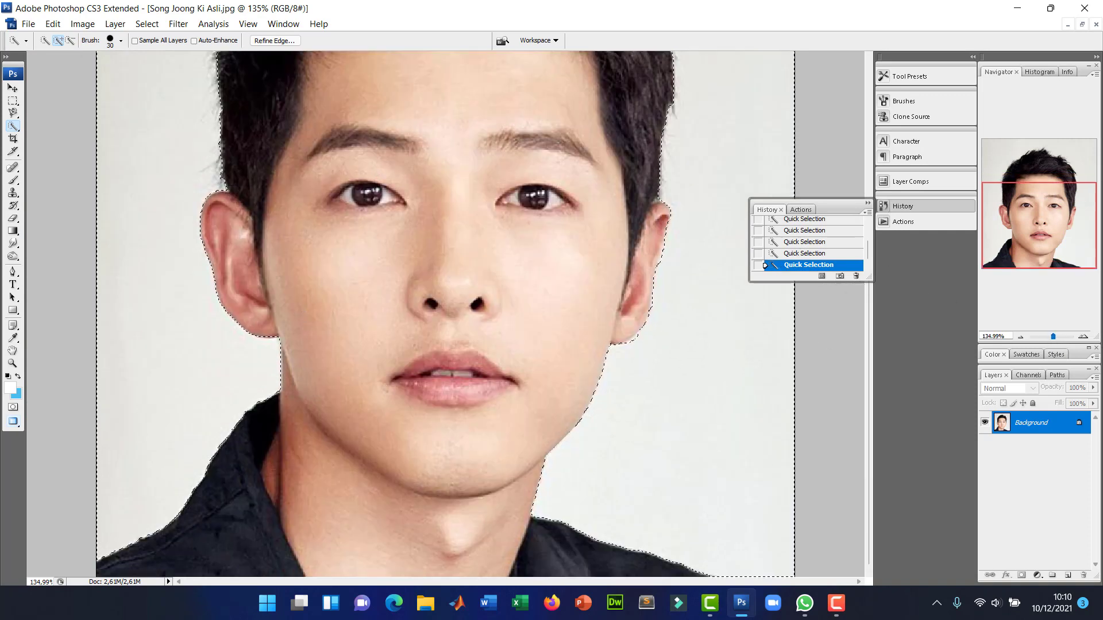
scroll(215, 238, "up", 5)
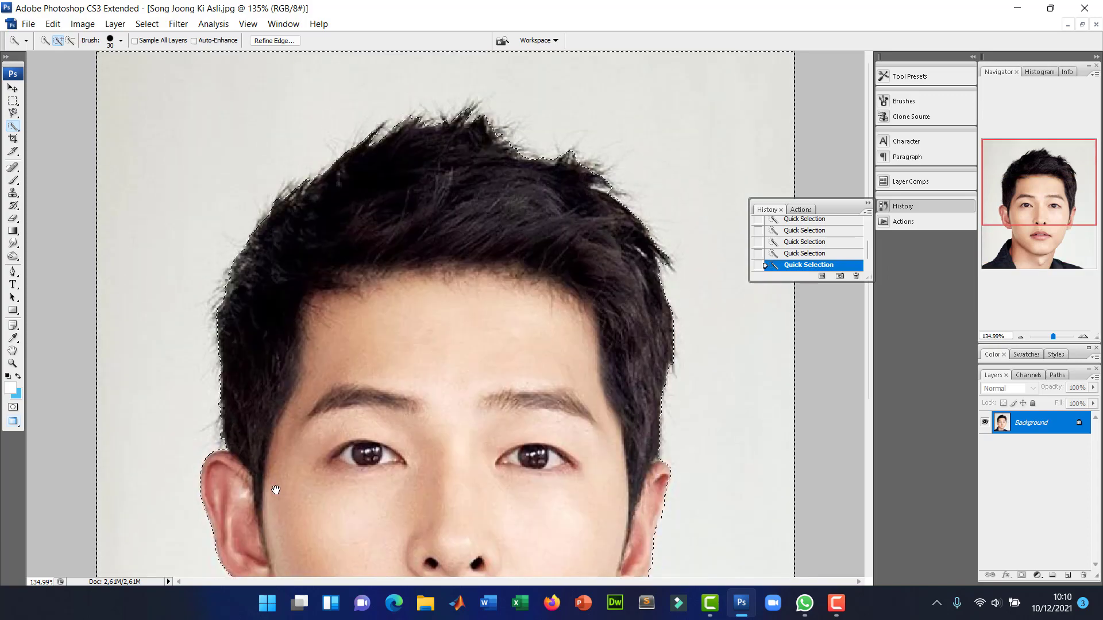
scroll(618, 190, "down", 6)
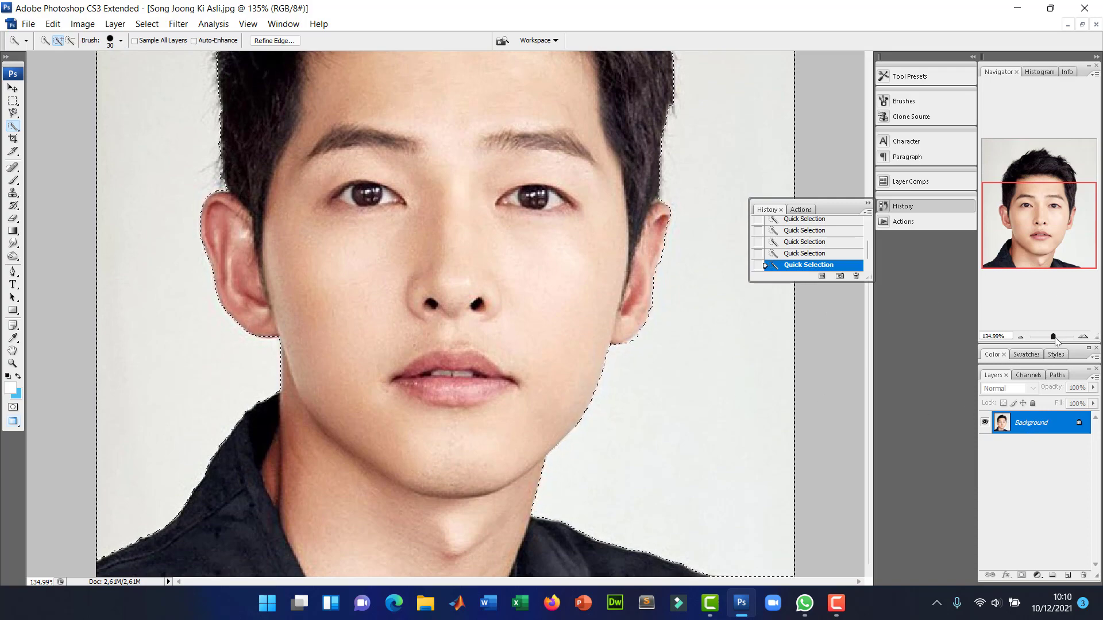
left_click_drag(1054, 337, 1051, 337)
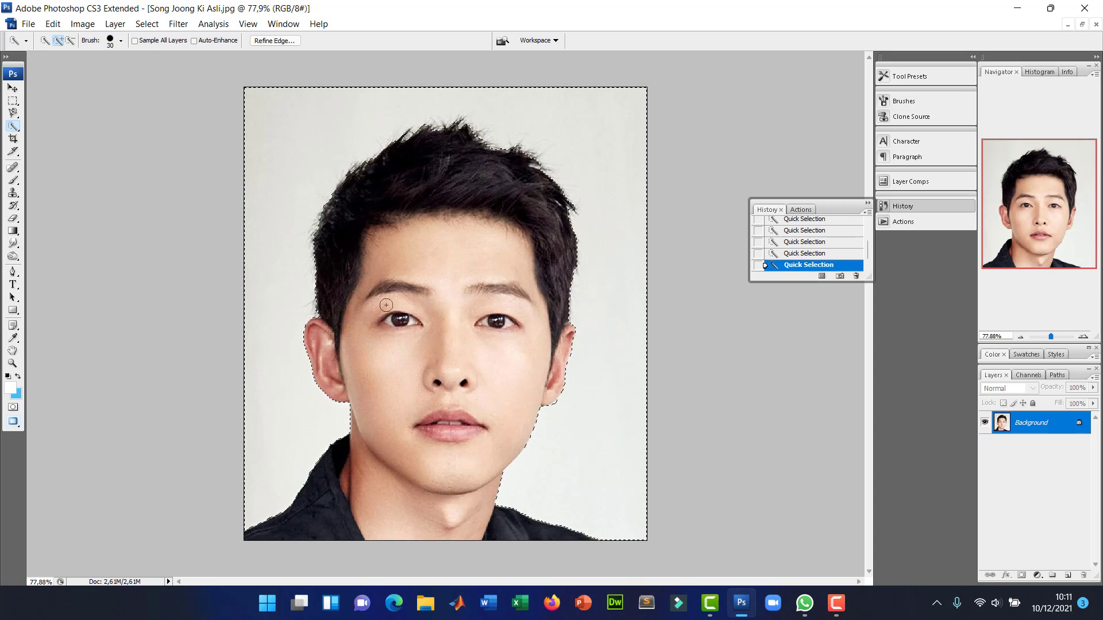
left_click(116, 25)
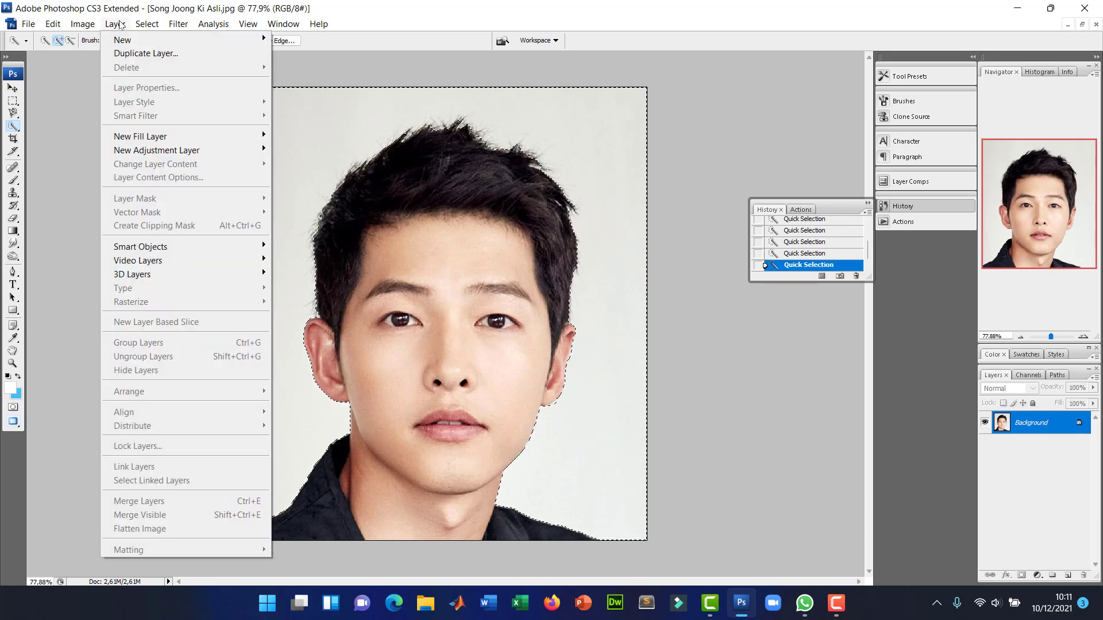
mouse_move(146, 27)
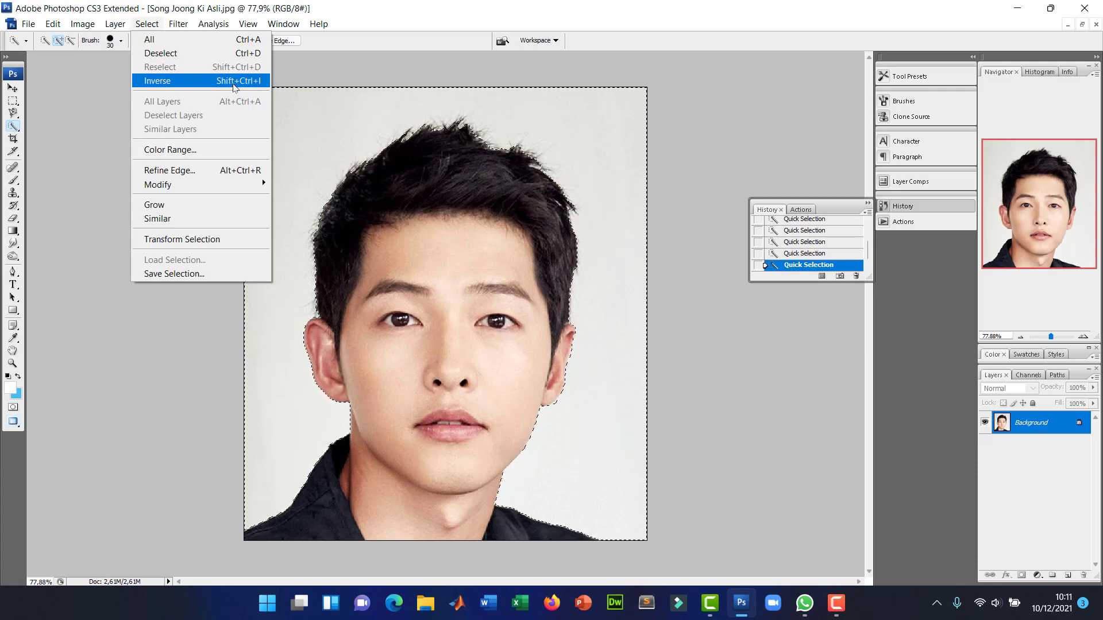
left_click(170, 82)
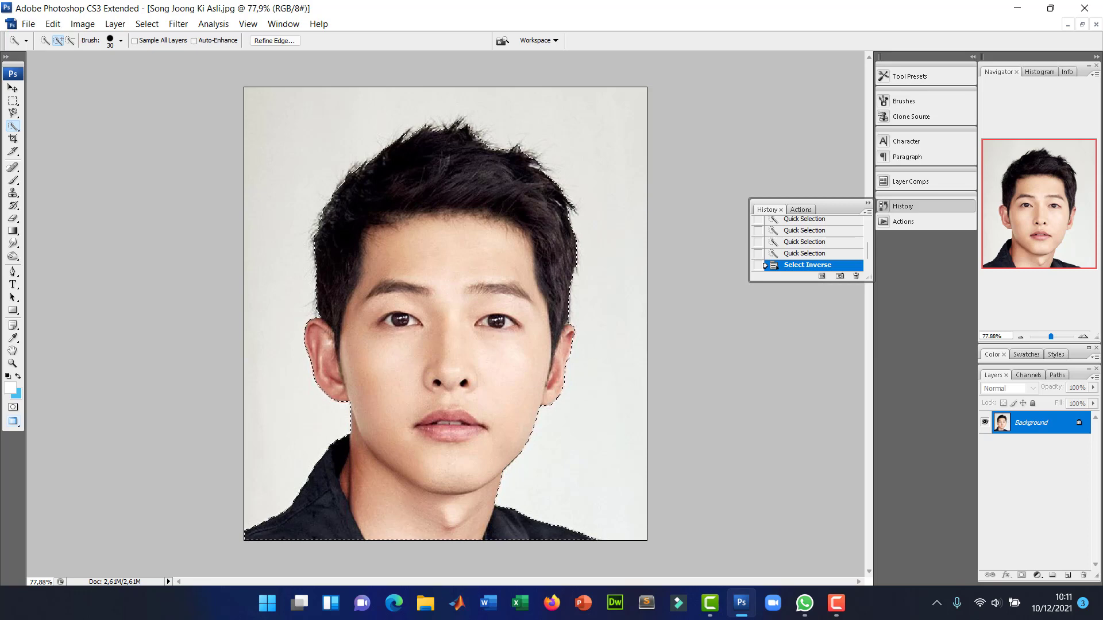
key("ctrl+j")
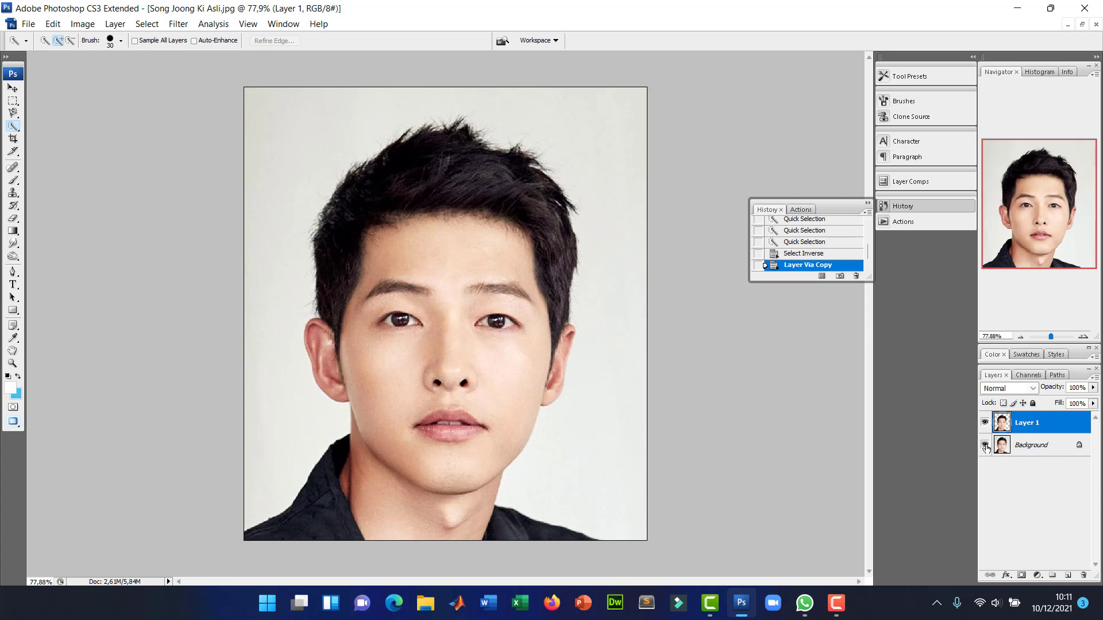
- Try moving the cut-out upward with the Background layer hidden, revert the move and show the Background again
left_click(985, 446)
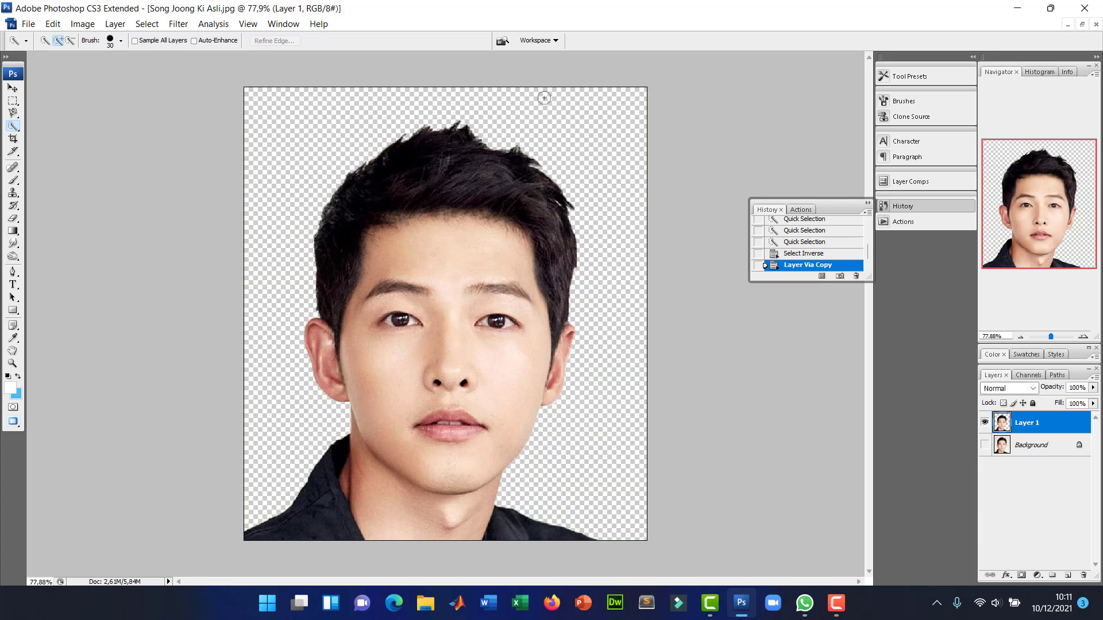
left_click(12, 88)
left_click_drag(414, 251, 482, 236)
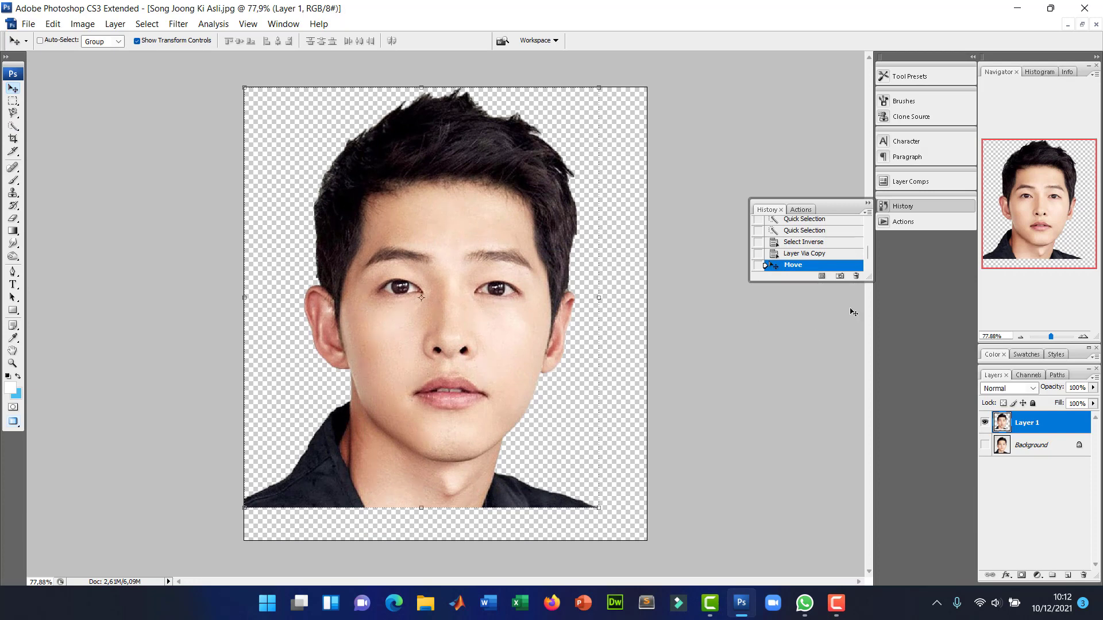
left_click(807, 254)
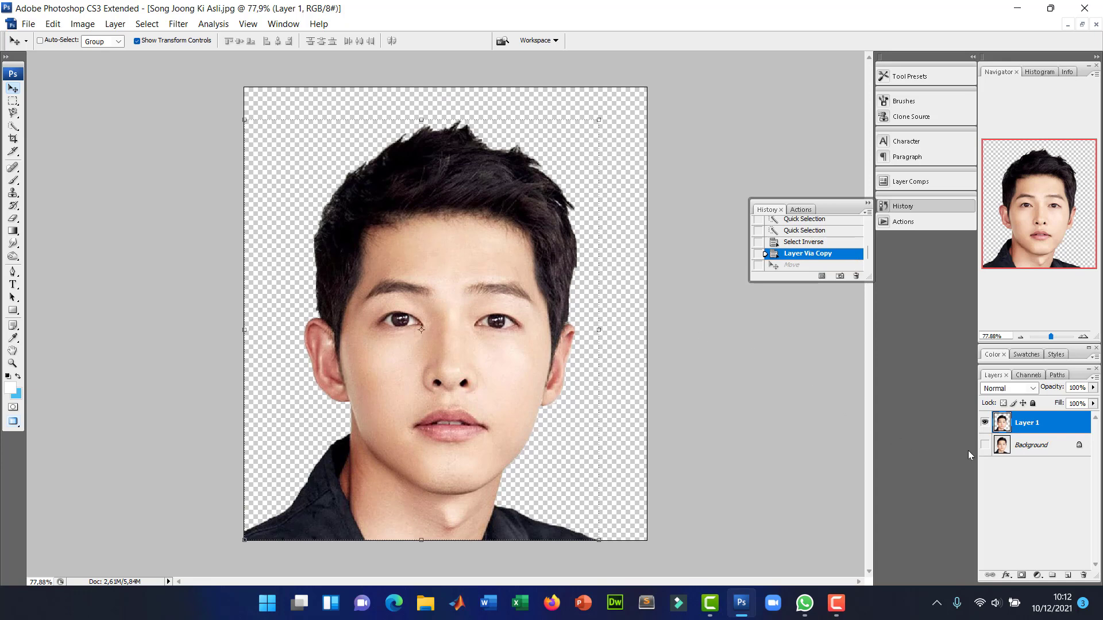
left_click(986, 448)
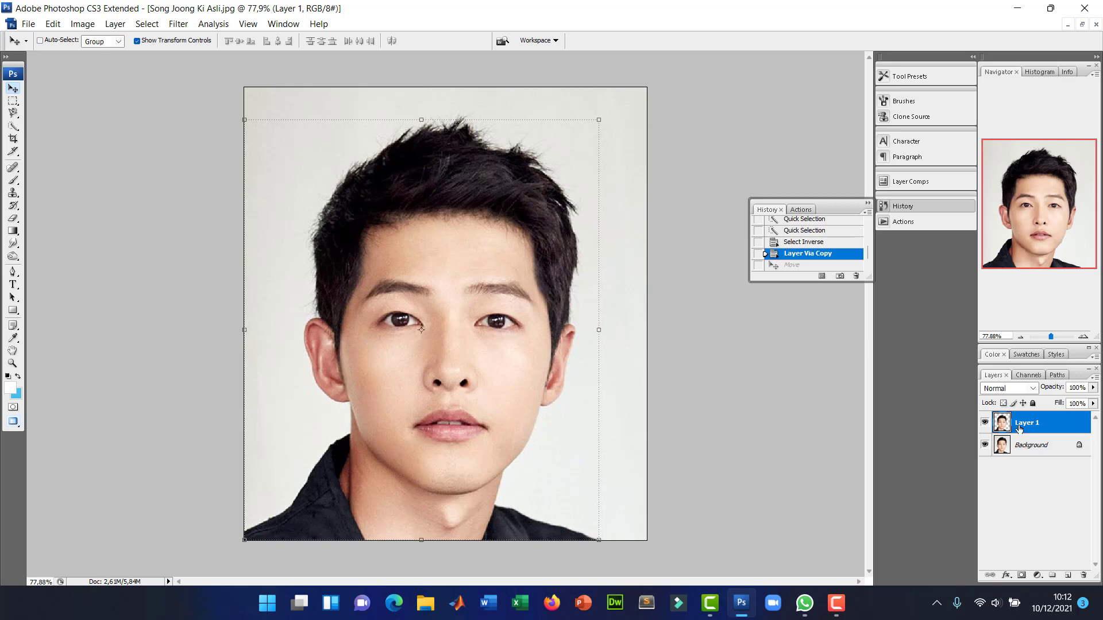
- Add a black (#000000) solid colour fill layer directly above the Background and dismiss the chat notifications
left_click(1034, 446)
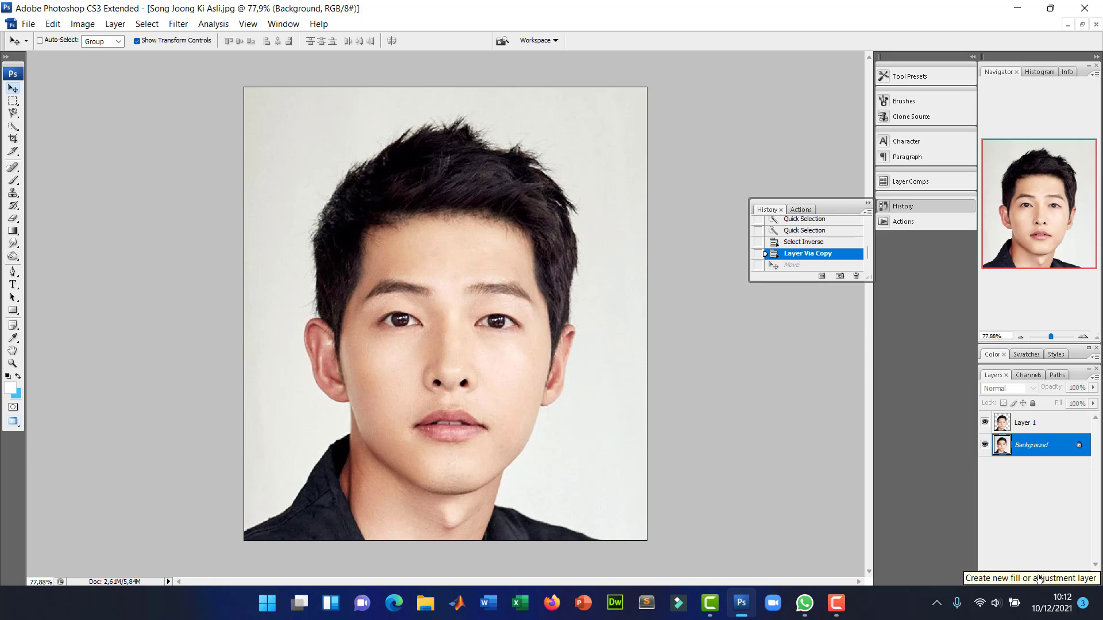
left_click(1037, 576)
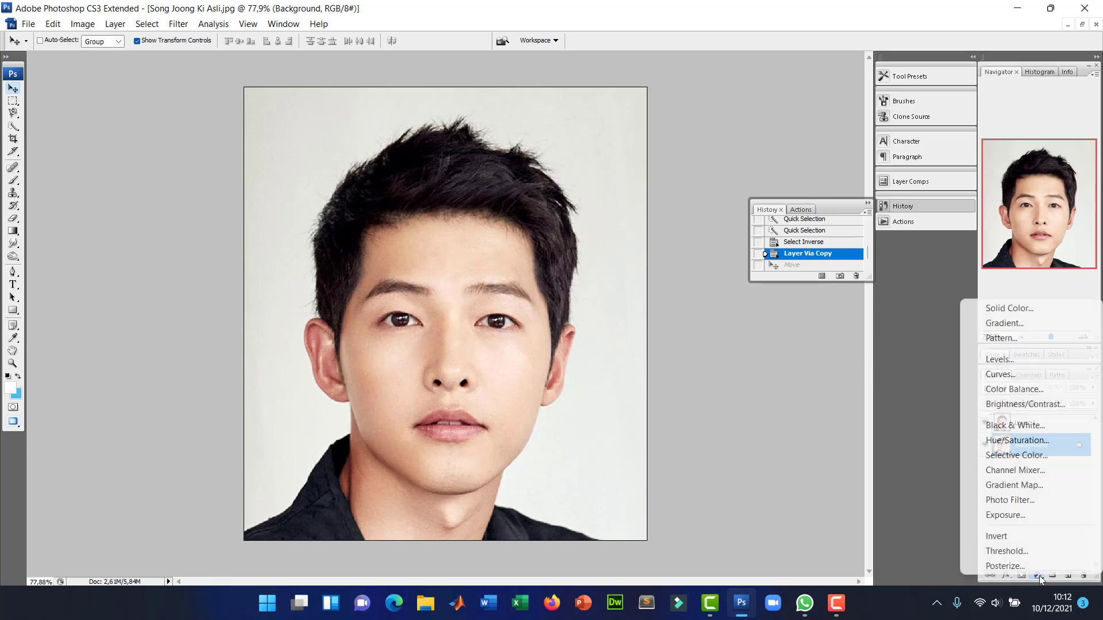
left_click(1021, 309)
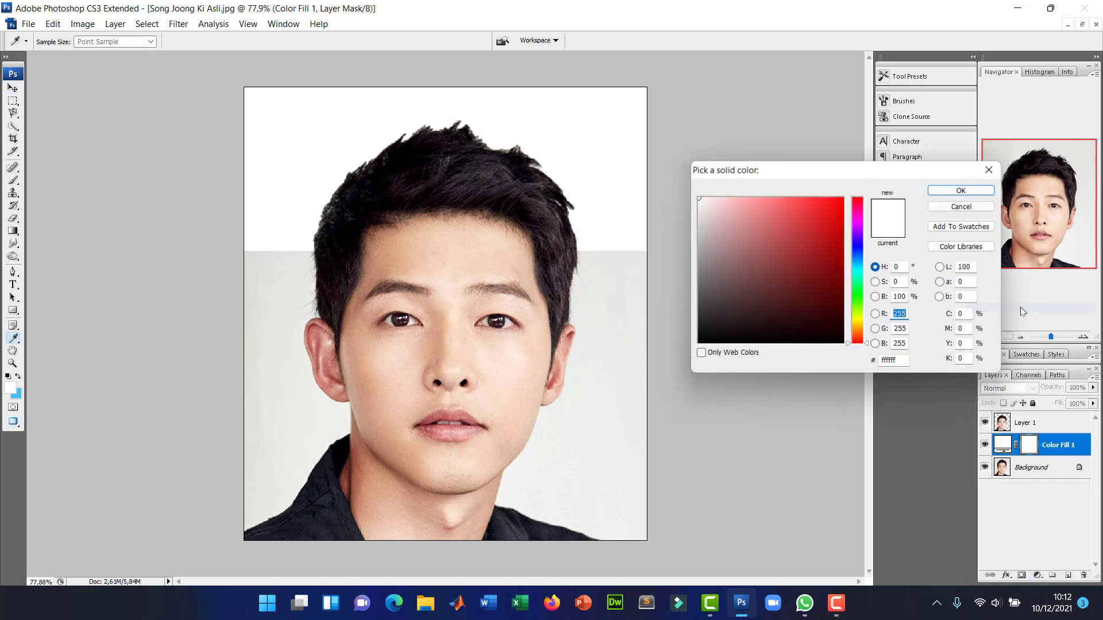
left_click(771, 250)
left_click_drag(771, 249, 665, 370)
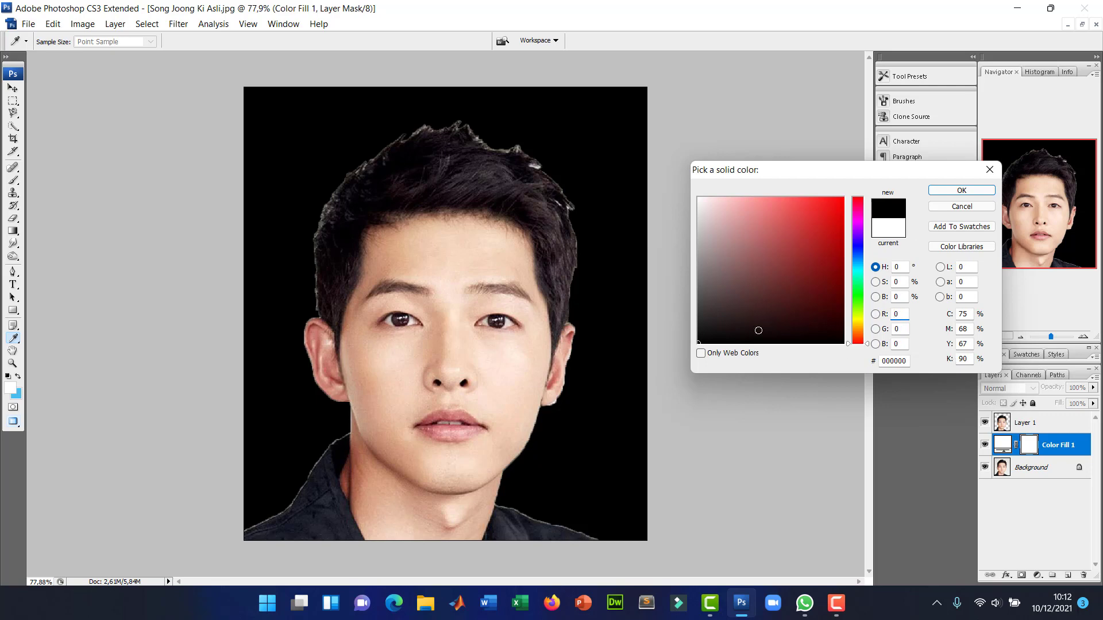
left_click(969, 192)
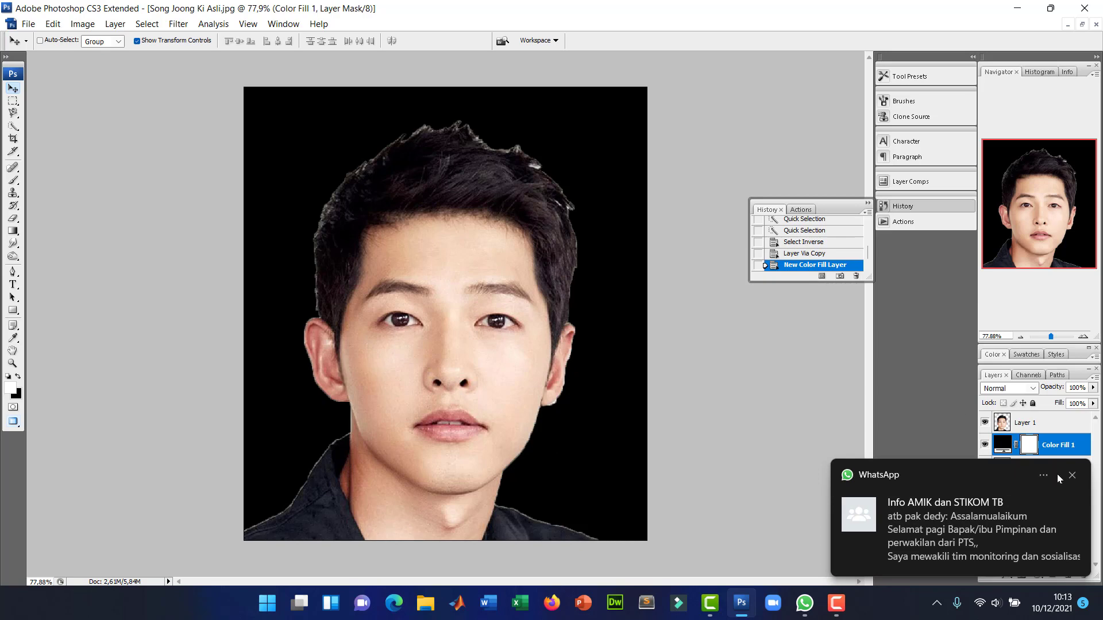
left_click(1069, 476)
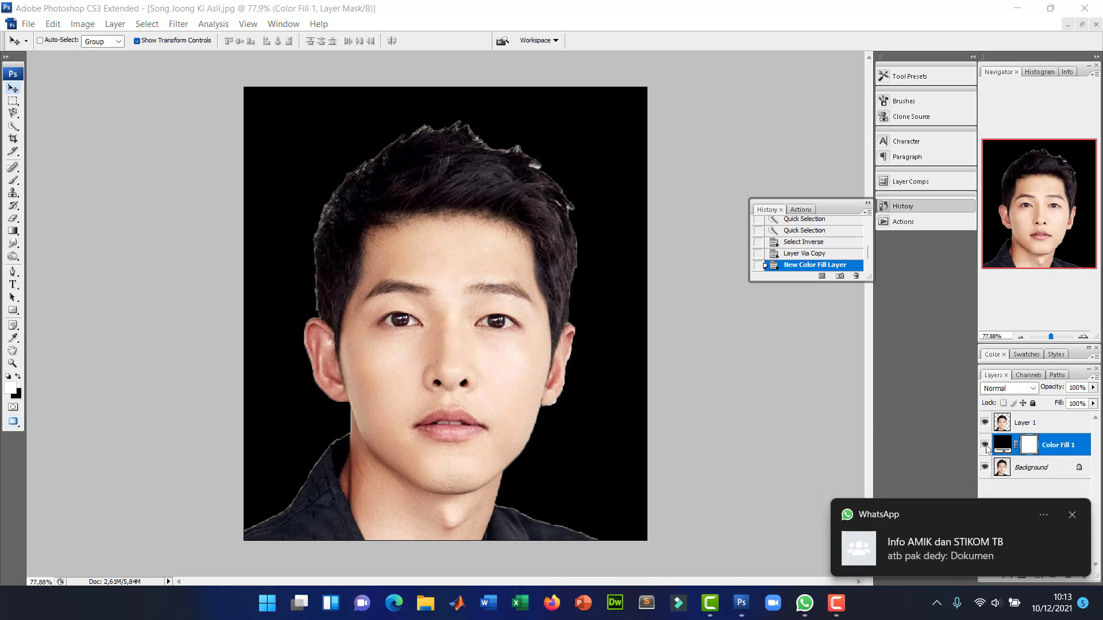
left_click(1072, 515)
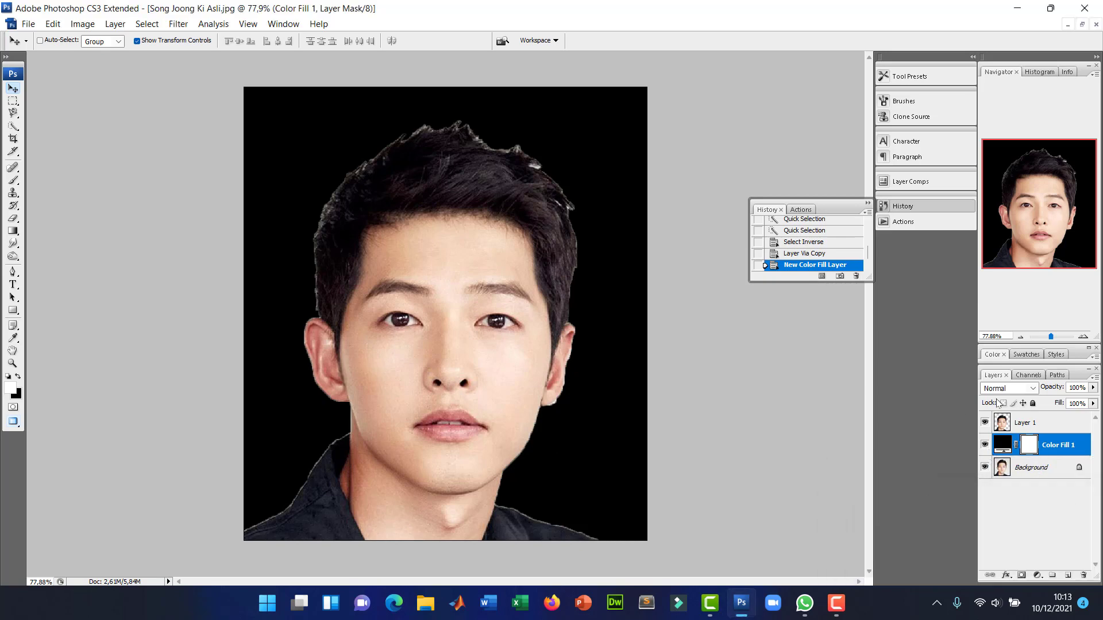
- Convert the man's cut-out on Layer 1 to grayscale with a Black & White adjustment, keeping the preset at None
left_click(1009, 426)
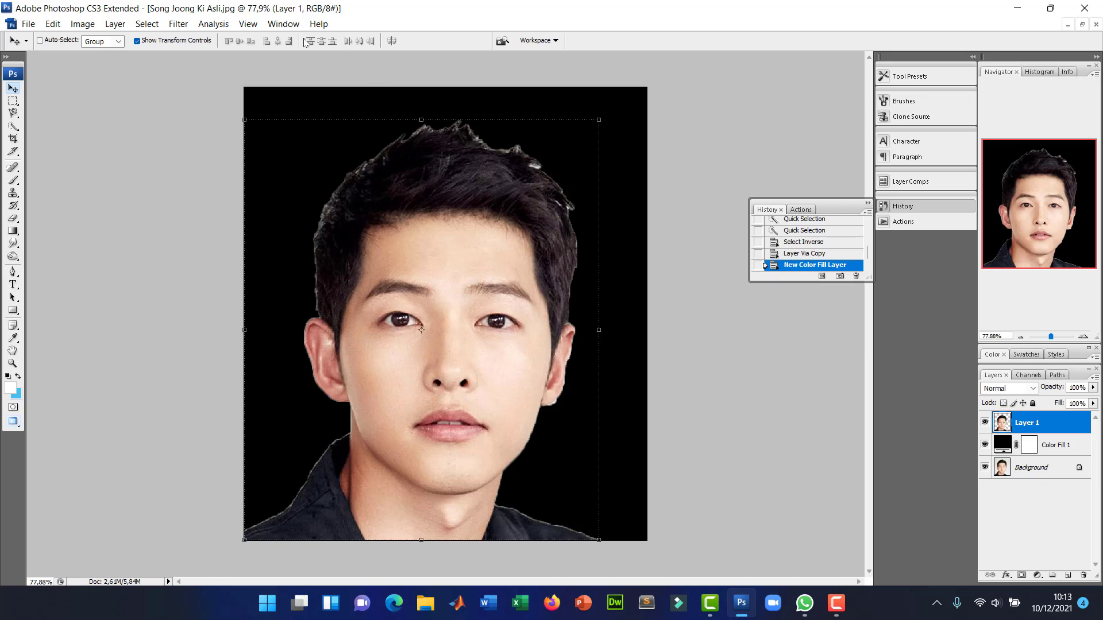
left_click(179, 24)
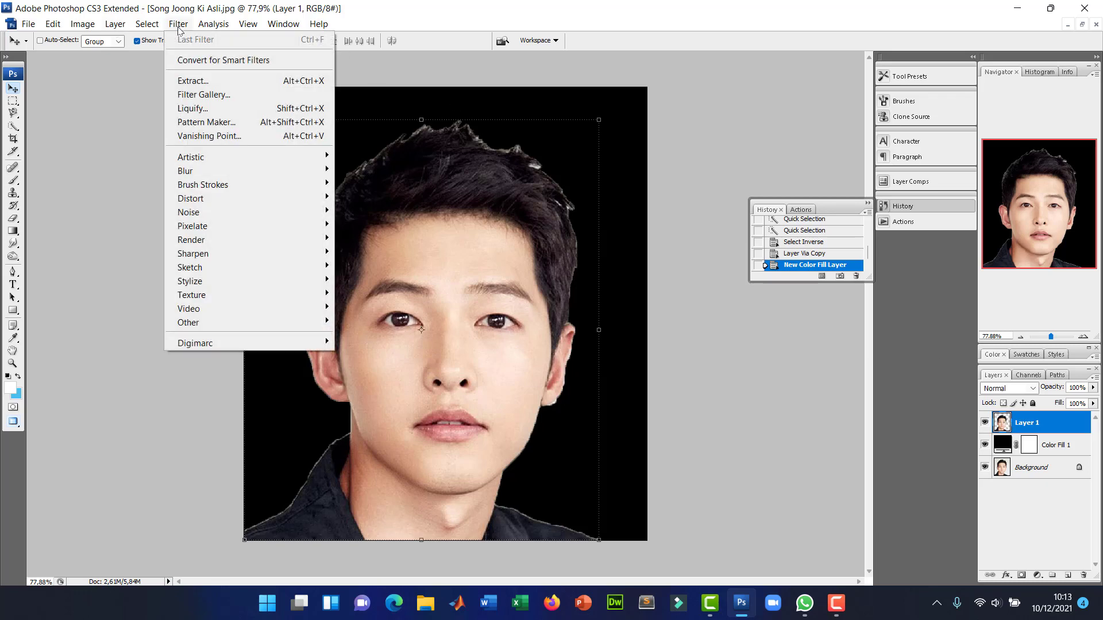
mouse_move(81, 28)
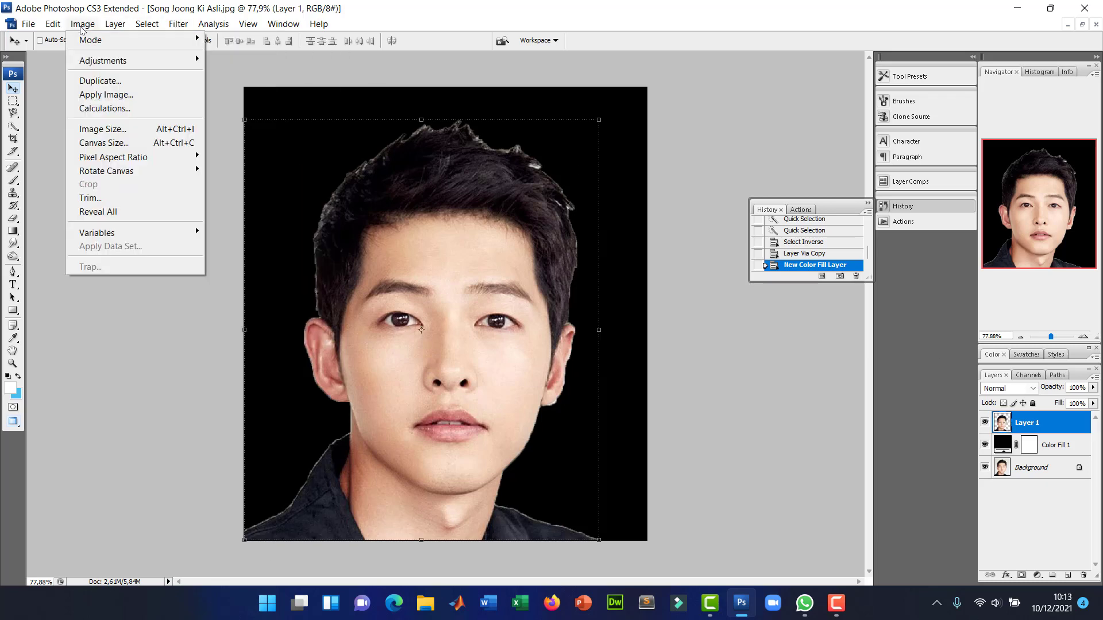
mouse_move(96, 62)
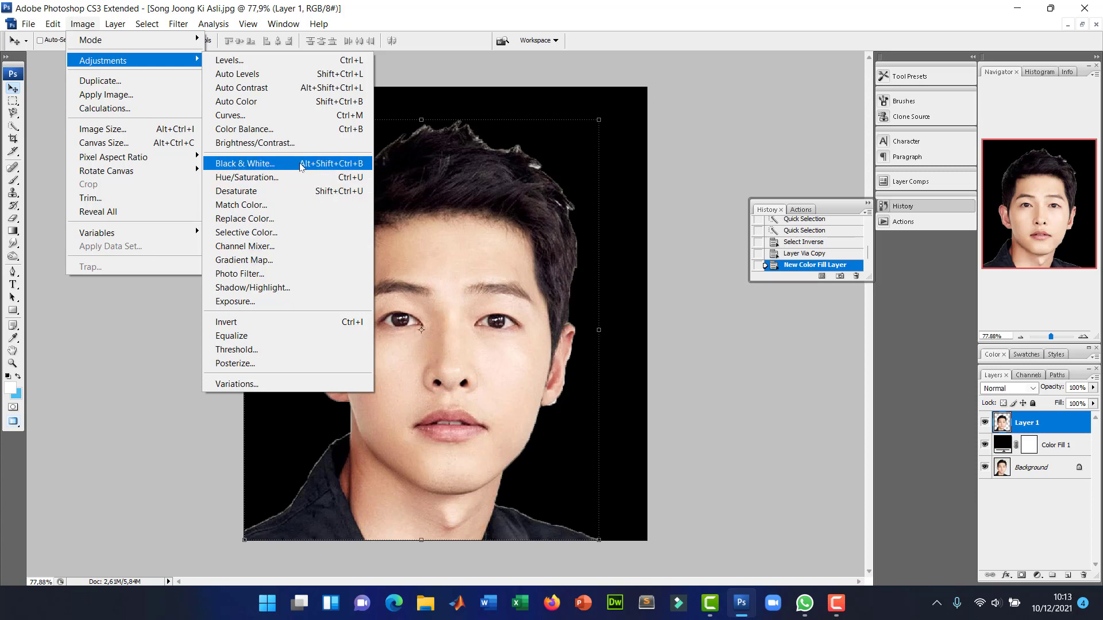
left_click(340, 167)
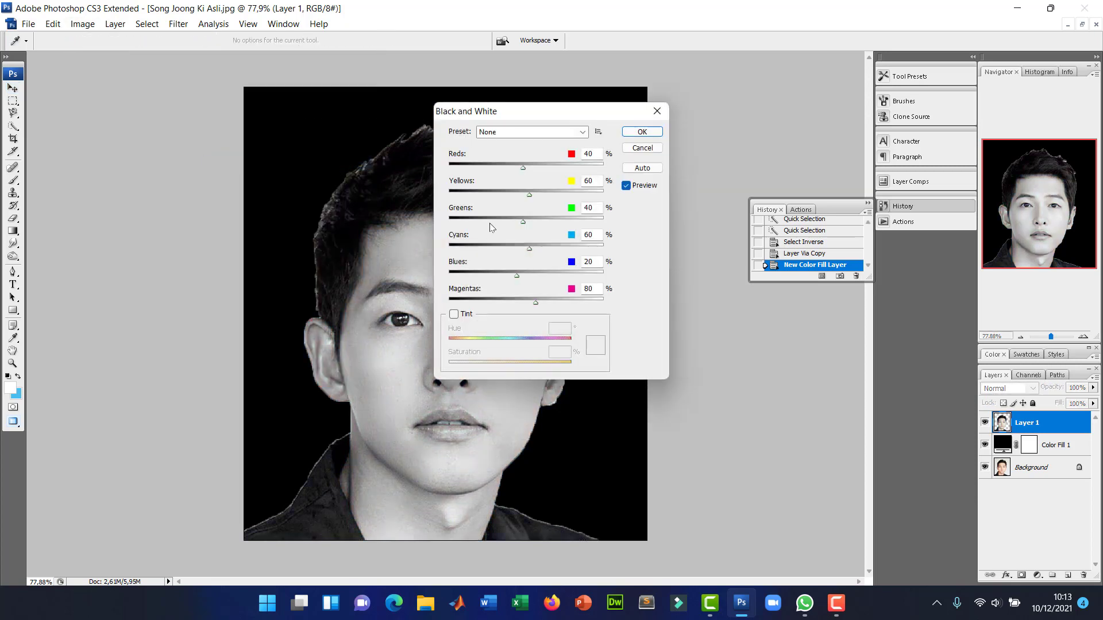
left_click(642, 131)
key("v")
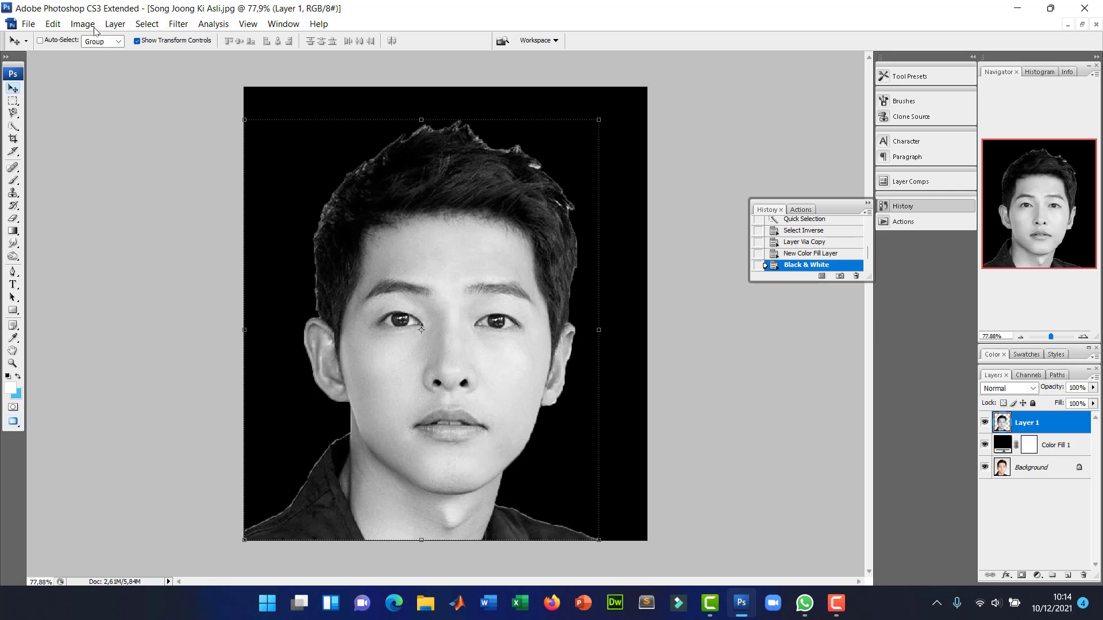
- Apply a Levels adjustment to Layer 1 with RGB input levels of 13 for shadows and 225 for highlights
left_click(148, 25)
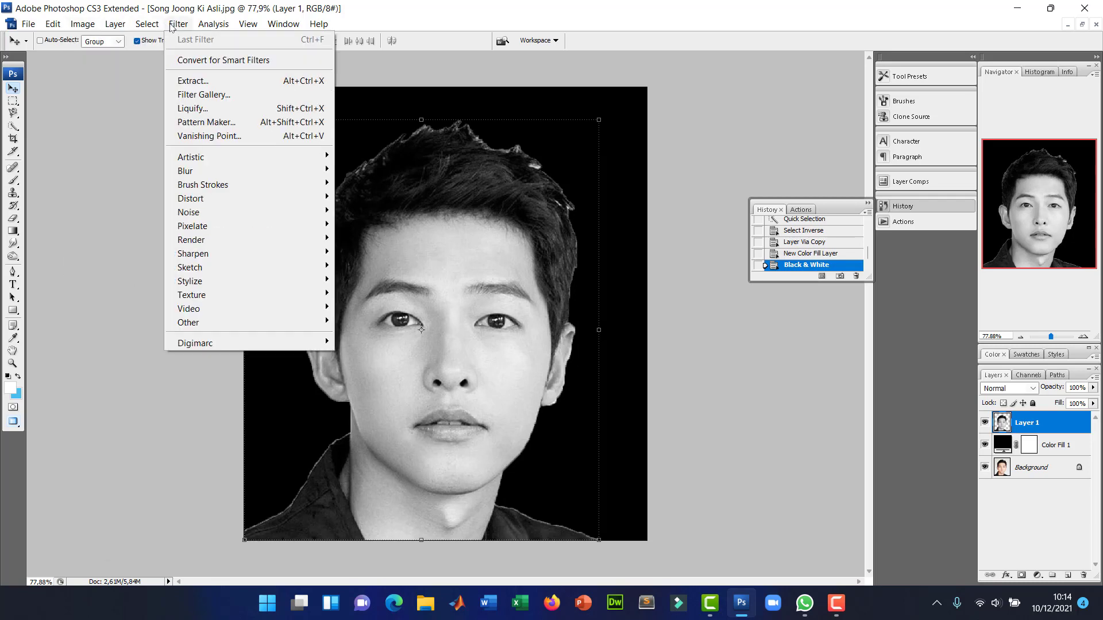
mouse_move(107, 26)
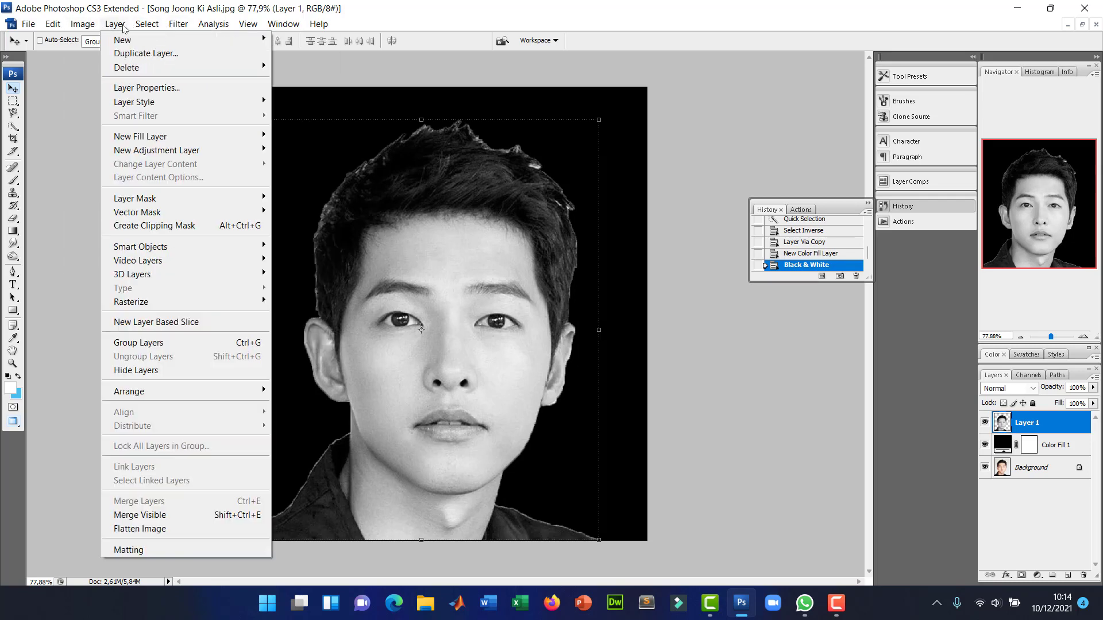
mouse_move(90, 69)
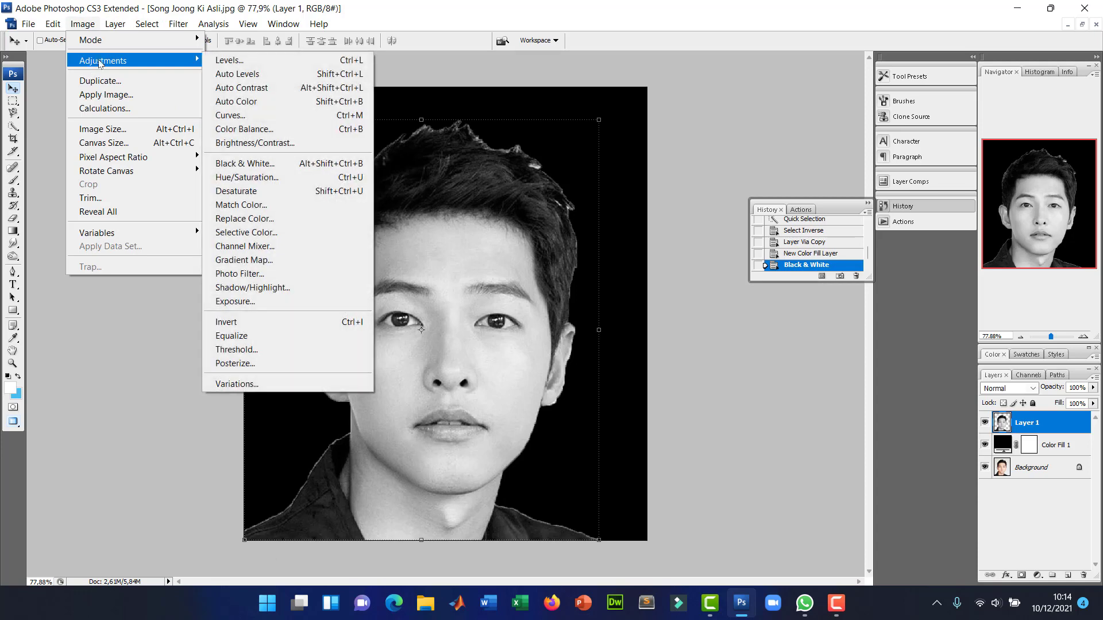
left_click(228, 62)
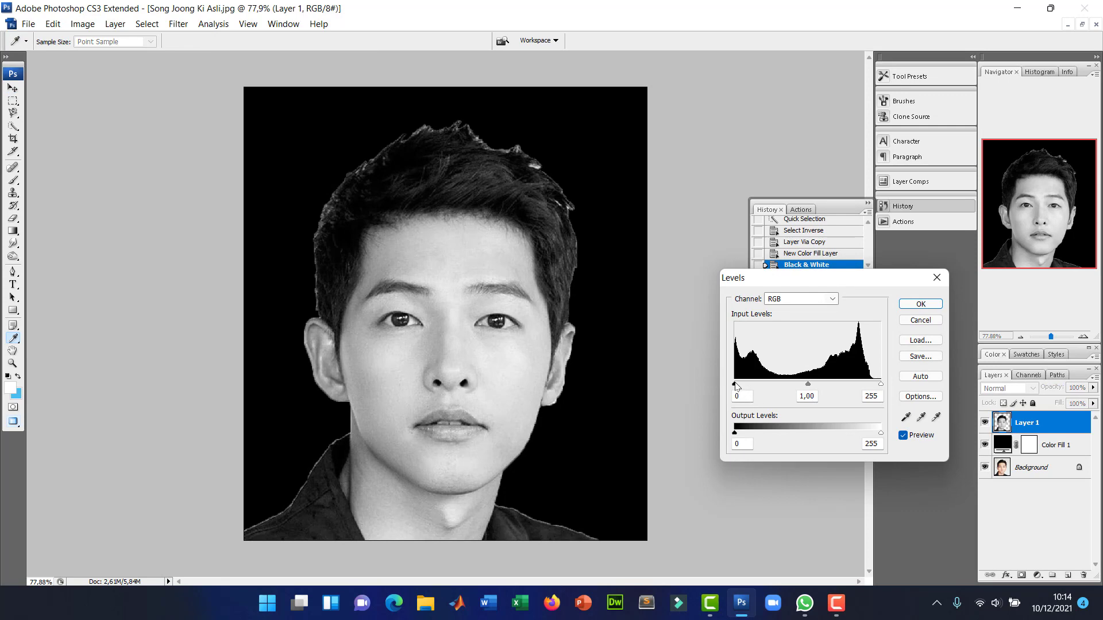
mouse_move(735, 385)
left_mouse_down()
mouse_move(751, 387)
mouse_move(742, 387)
left_mouse_up()
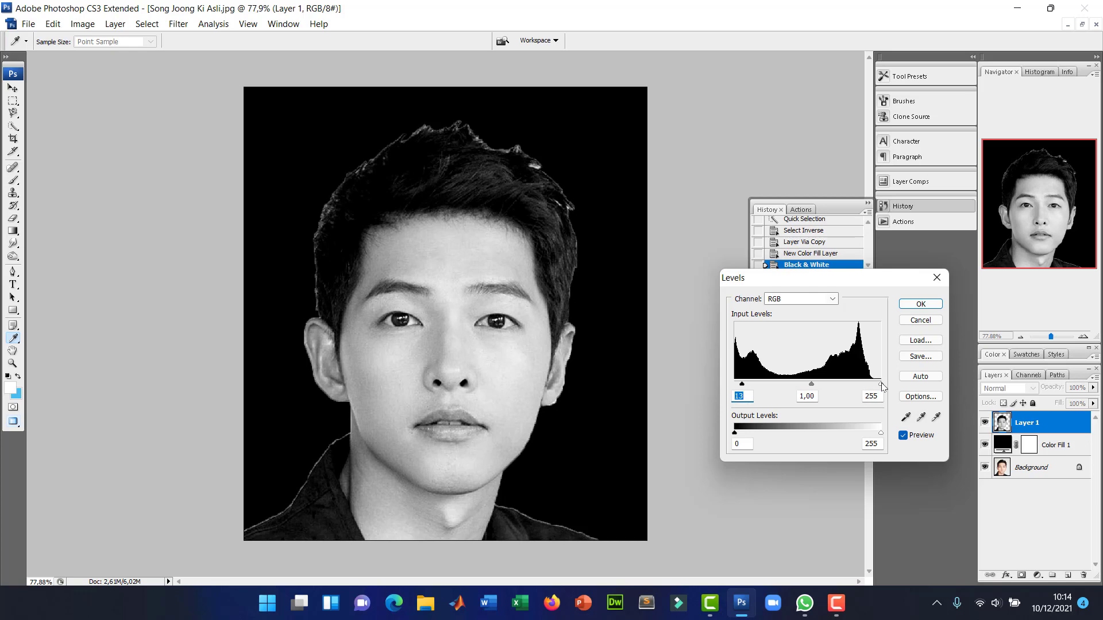
left_click_drag(883, 387, 863, 386)
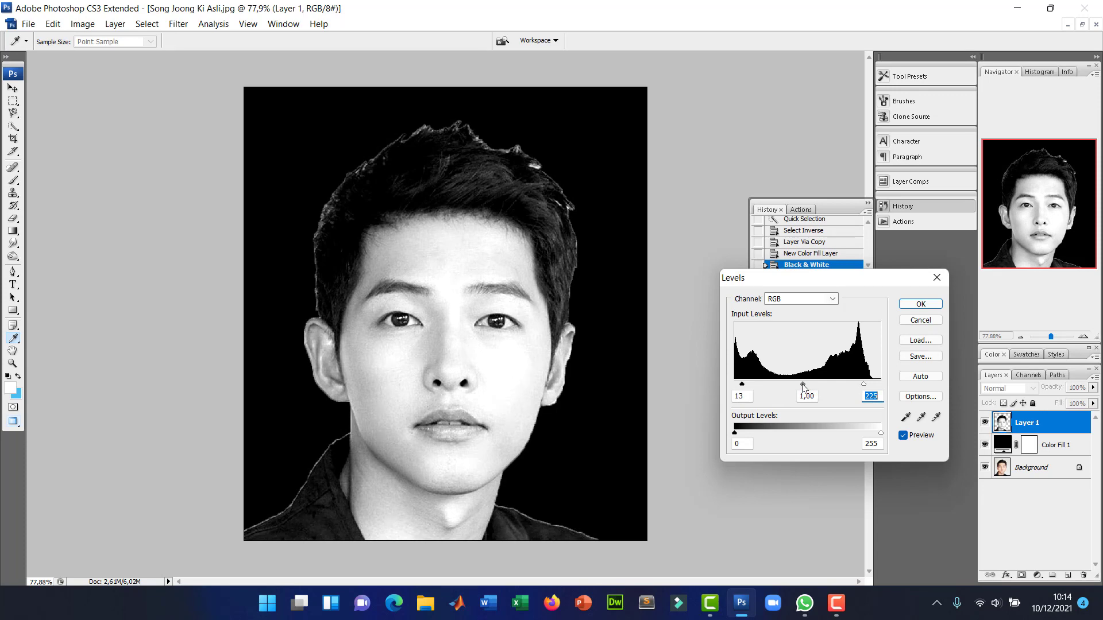
left_click(920, 305)
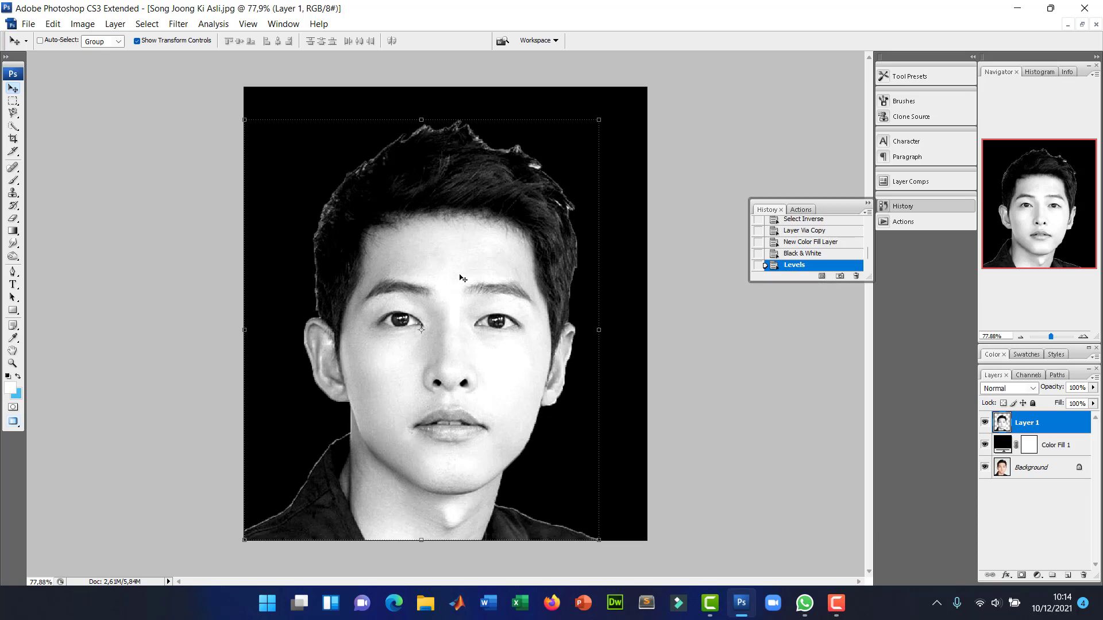
- Create a paragraph text box with the Type tool and extend its upper edge so it covers the whole canvas
left_click(13, 285)
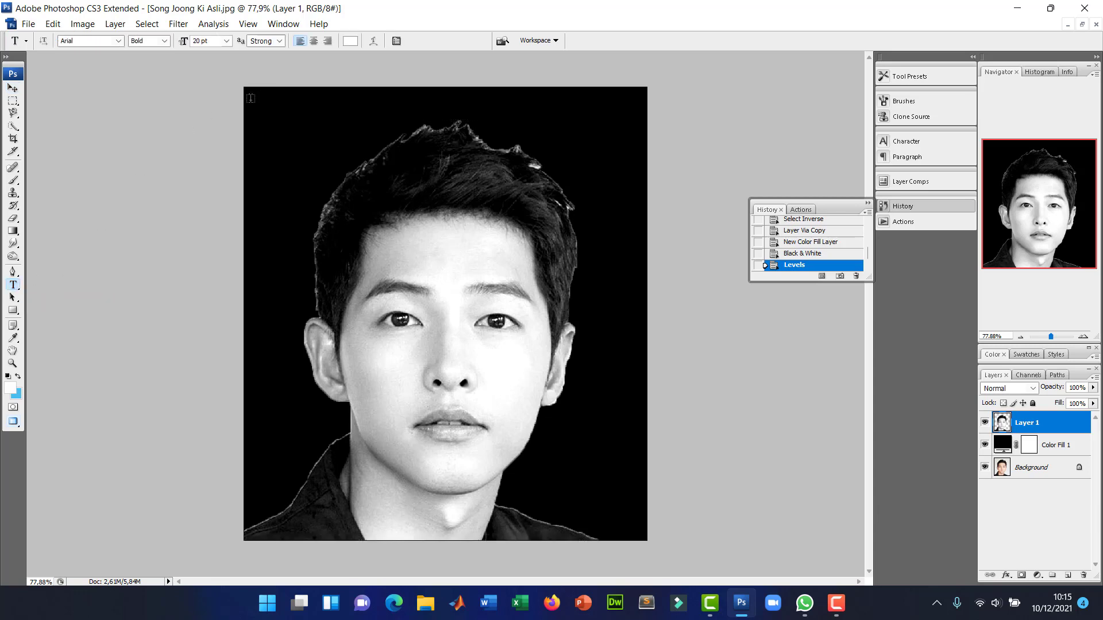
left_click_drag(245, 96, 643, 539)
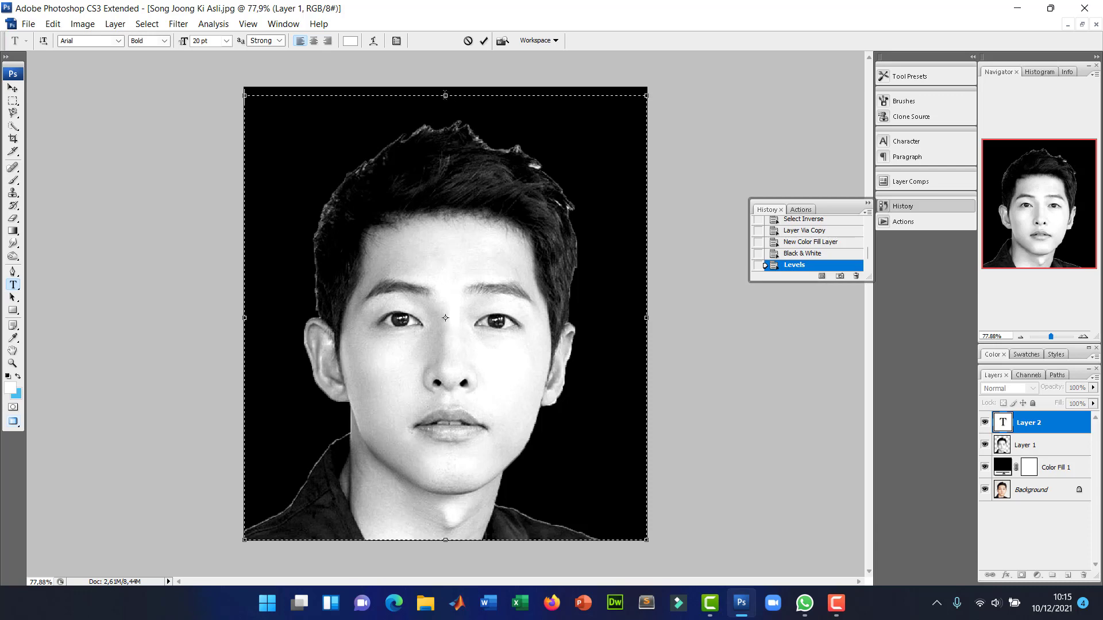
left_click_drag(445, 95, 443, 89)
- Switch to Firefox, search the web for wikipedia and open the Indonesian Wikipedia main page
left_click(551, 603)
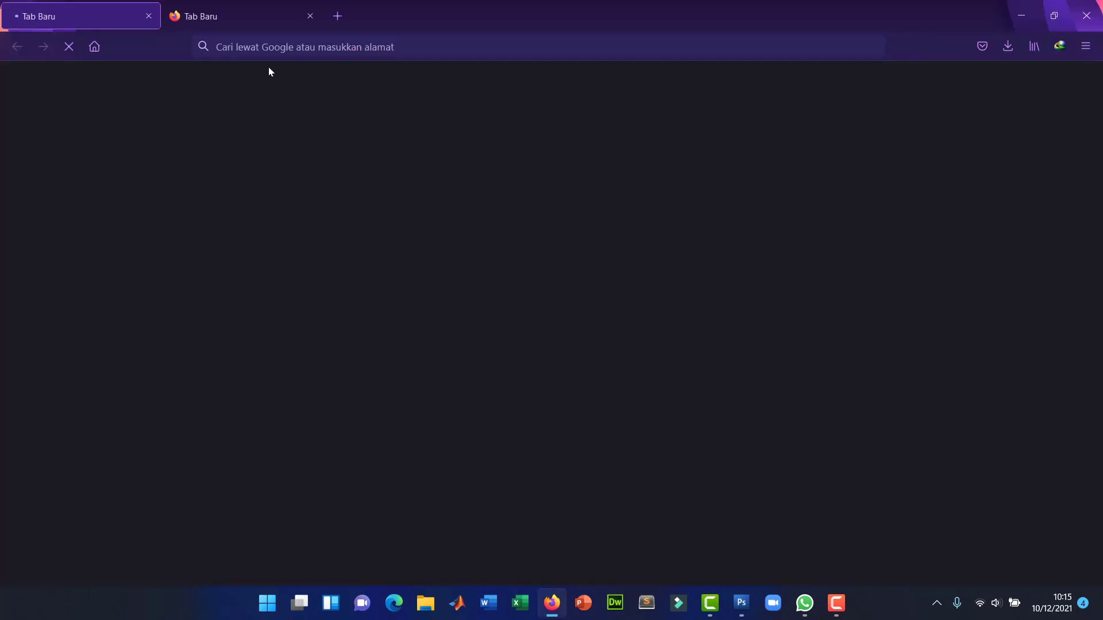
left_click(265, 50)
type("wiki")
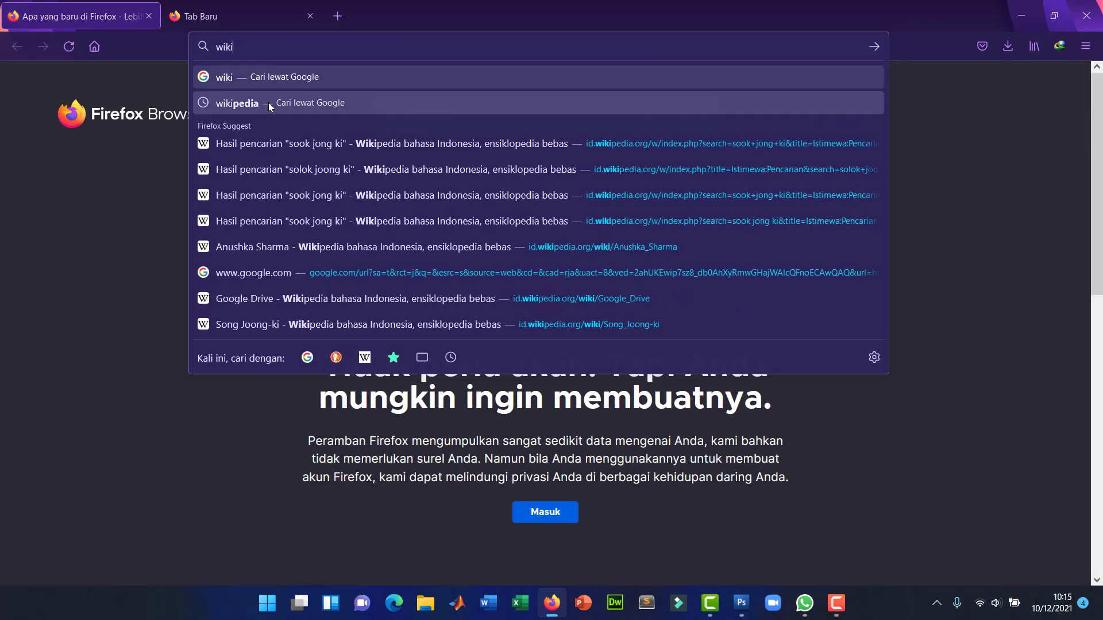
left_click(269, 103)
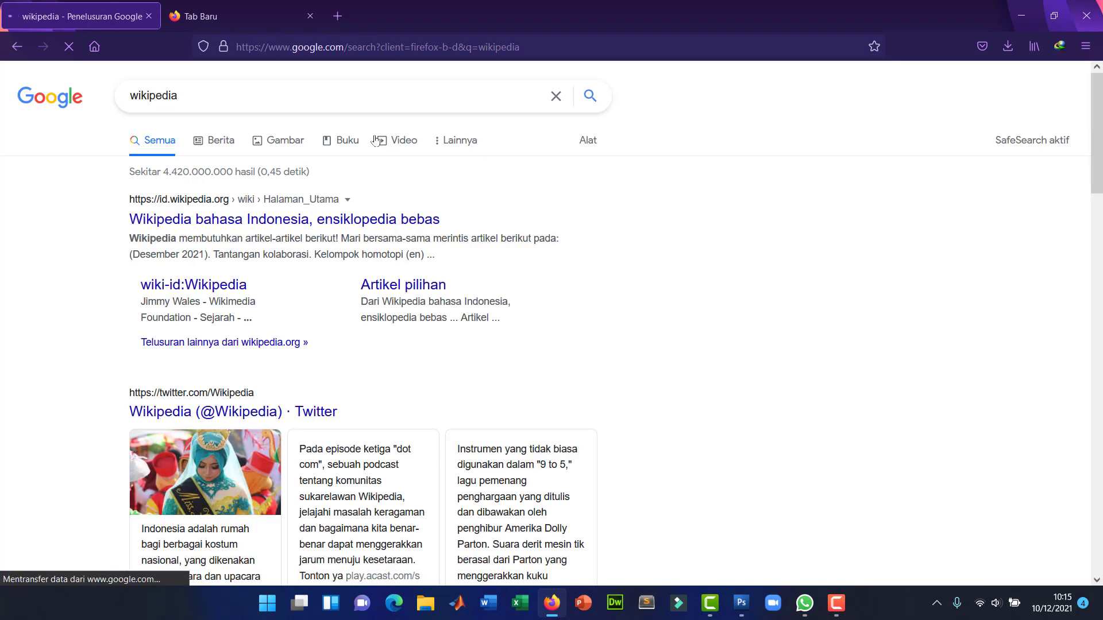
left_click(262, 220)
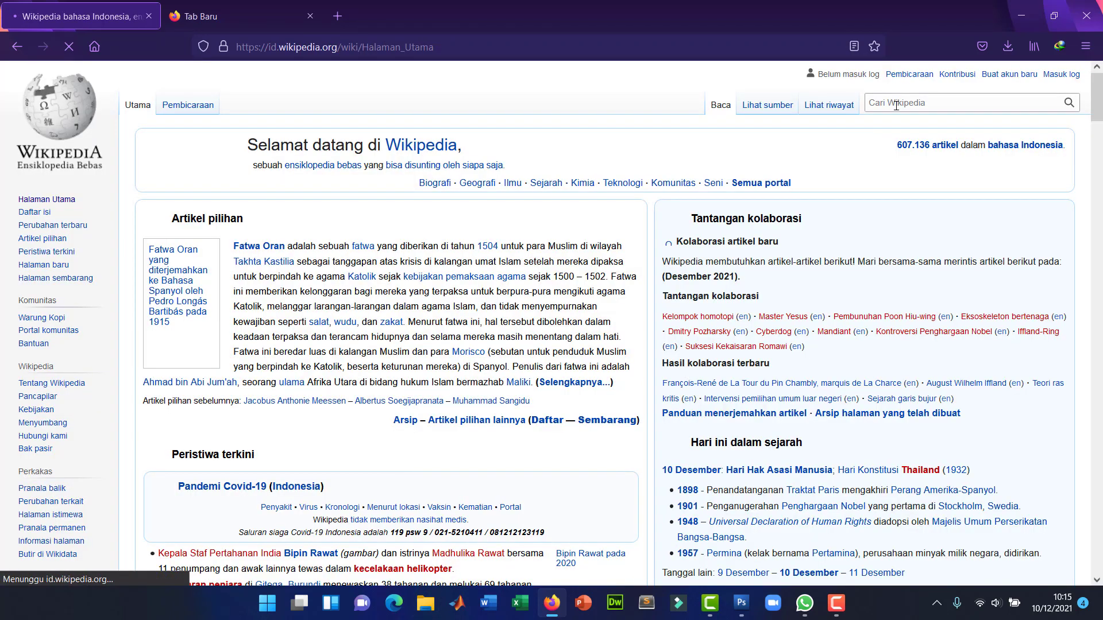
- Search Wikipedia for "song jong ki" and open the Song Joong-ki article
left_click(896, 105)
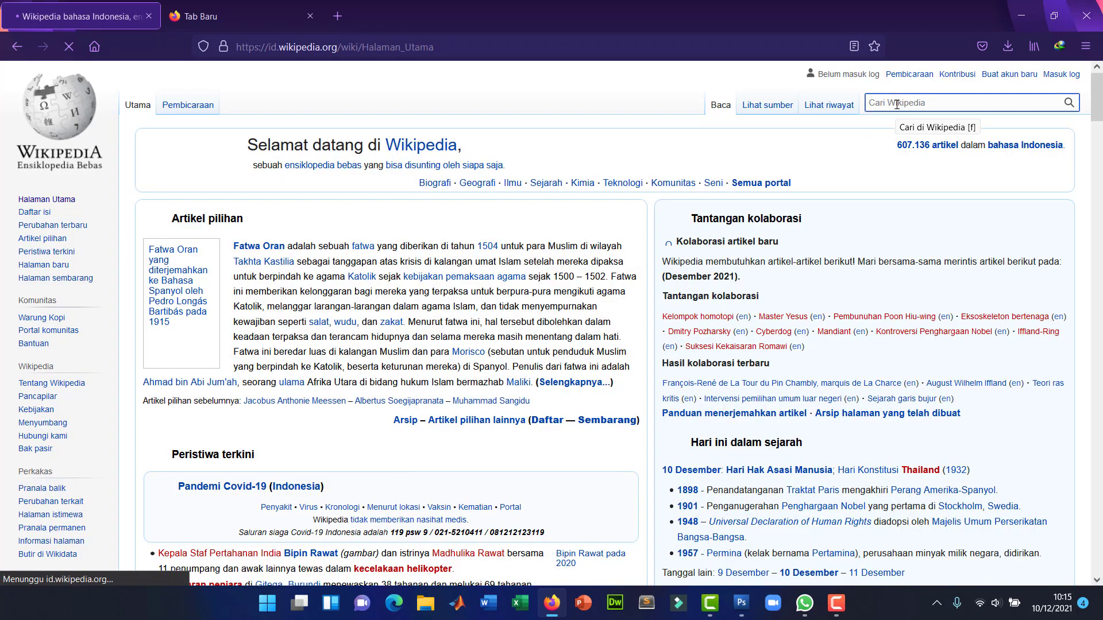
type("song jong ki")
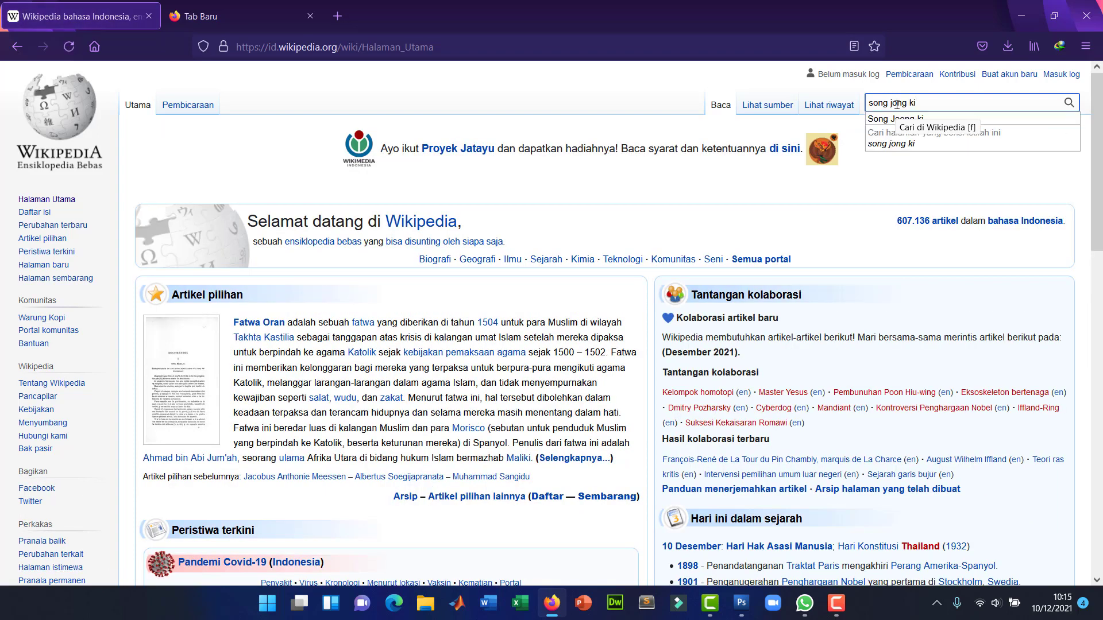
key("Return")
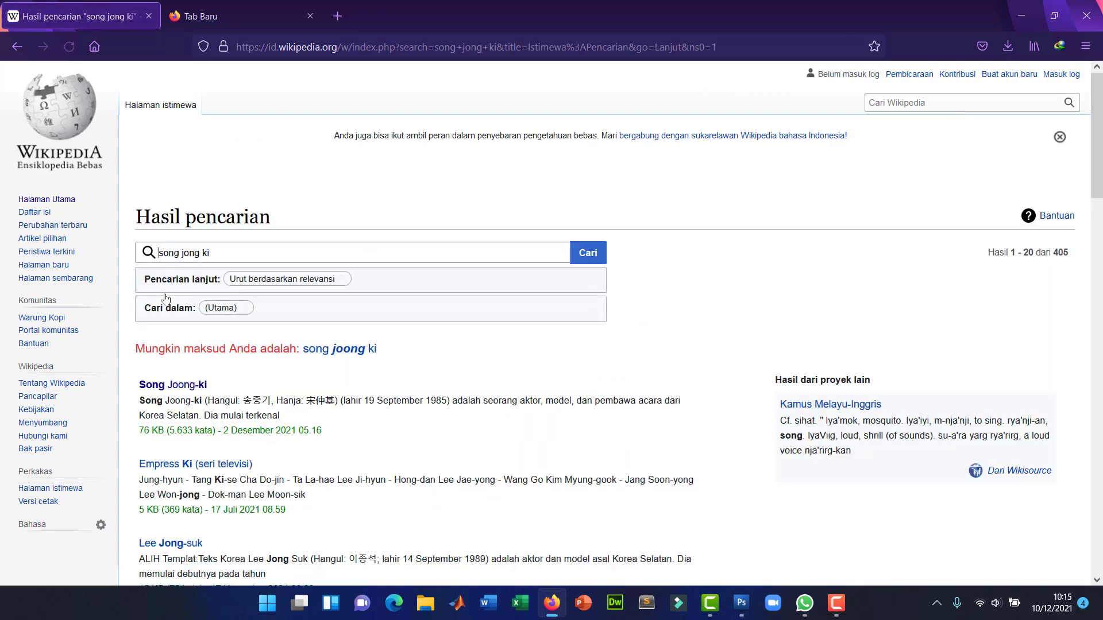
left_click(178, 389)
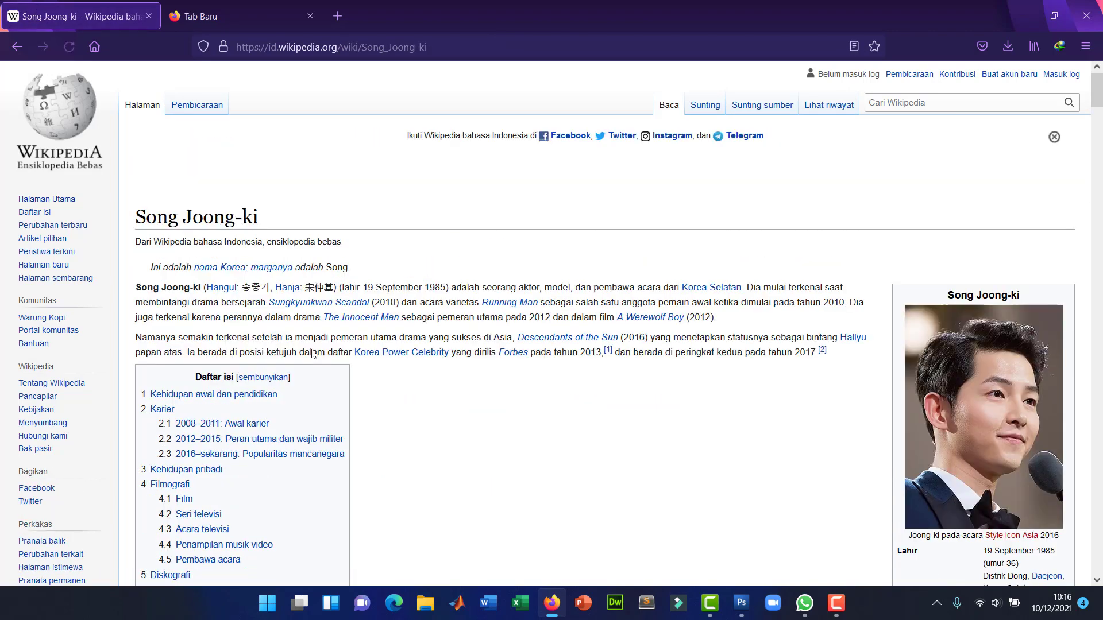
- Copy the two introductory paragraphs of the Song Joong-ki article
scroll(139, 146, "down", 3)
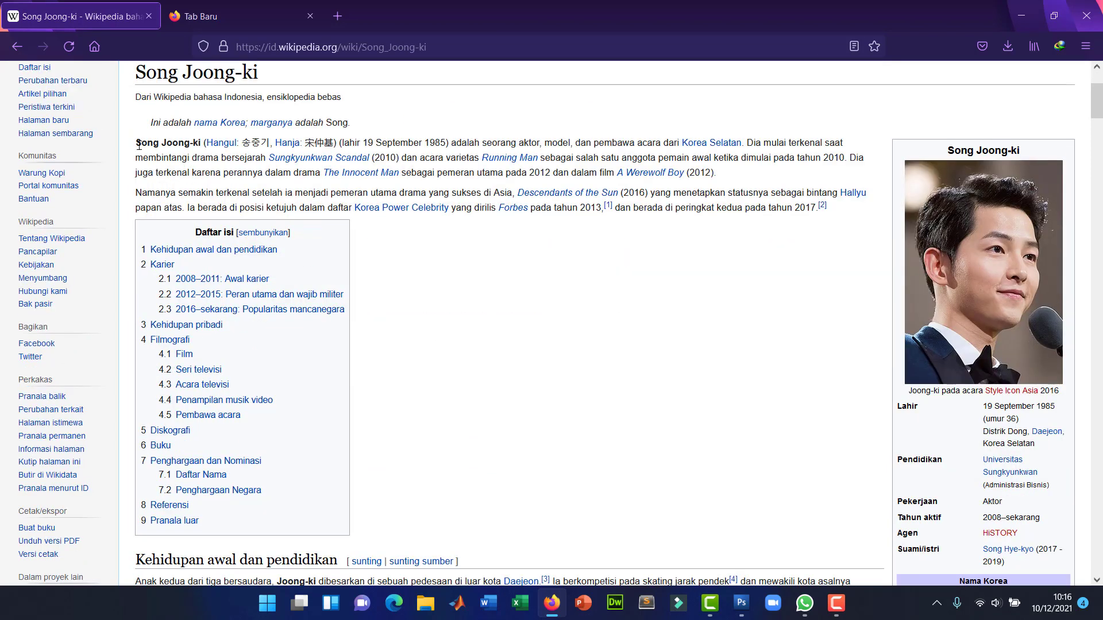
left_click_drag(139, 144, 816, 210)
key("ctrl+c")
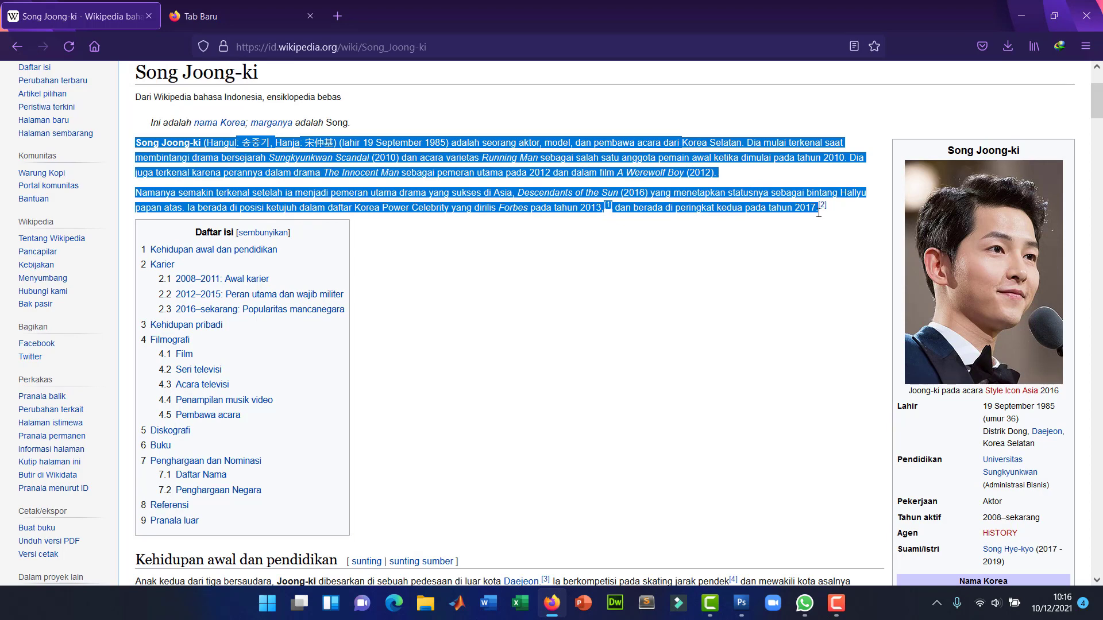
- Switch back to Photoshop, paste the copied biography into the text box and join its two paragraphs into one
key("alt+Tab")
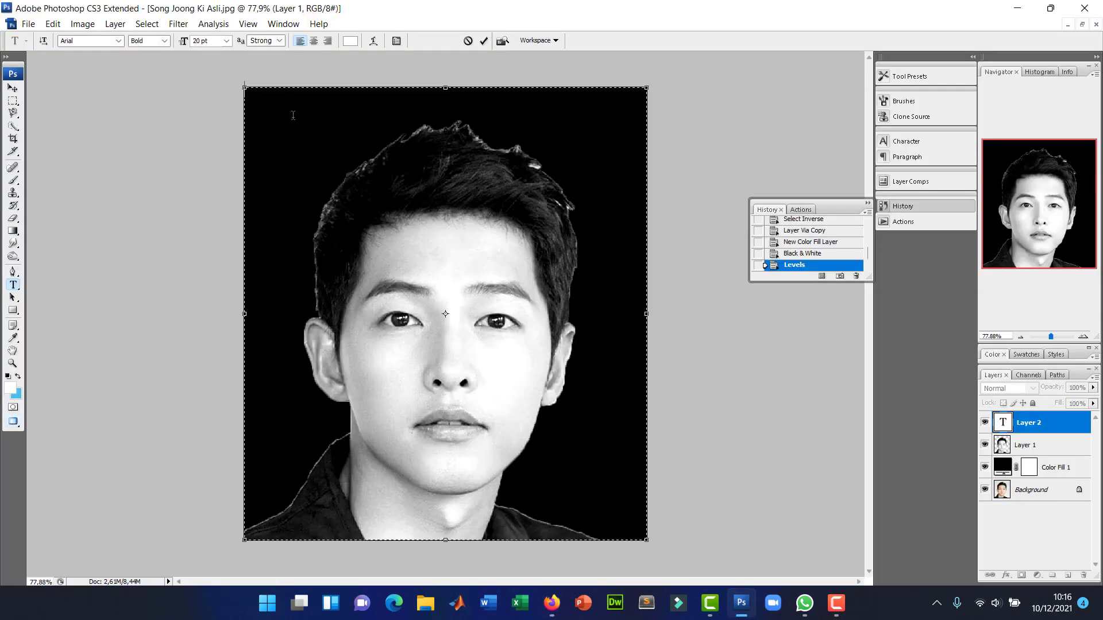
key("ctrl+v")
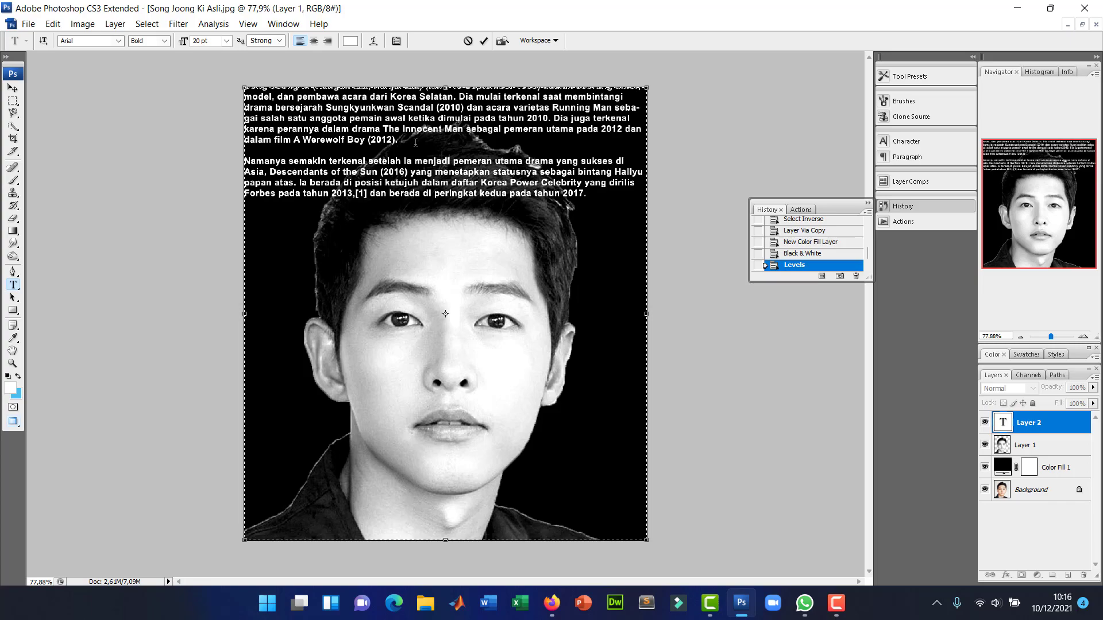
key("Delete")
key("Delete")
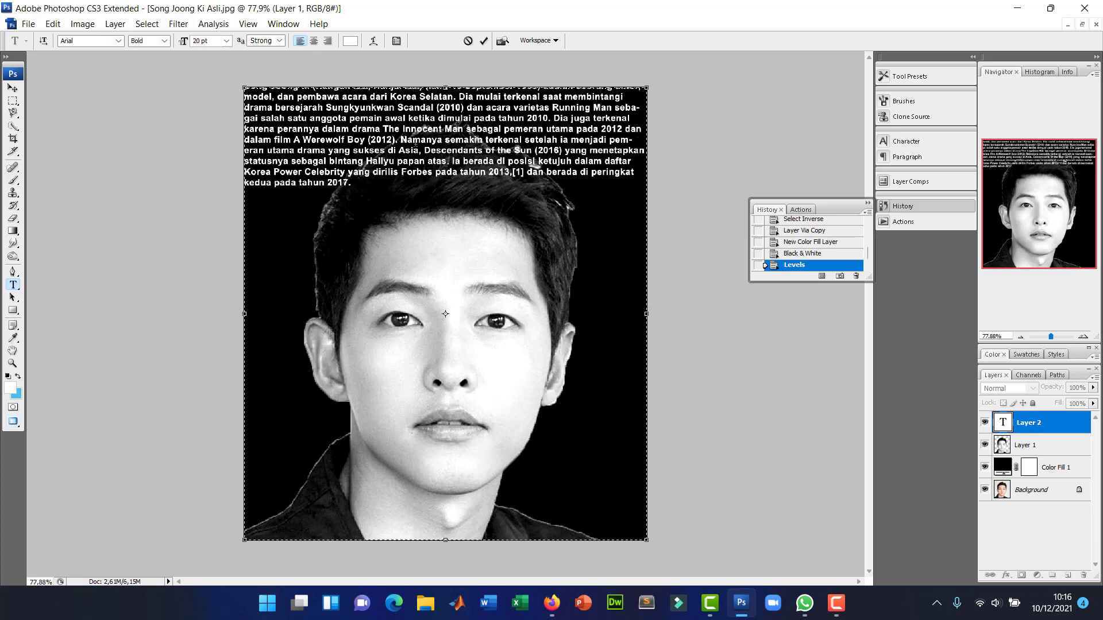
- Switch to Firefox and copy both paragraphs of the "Kehidupan awal dan pendidikan" section, leaving out the final reference marks
key("alt+Tab")
scroll(303, 231, "down", 10)
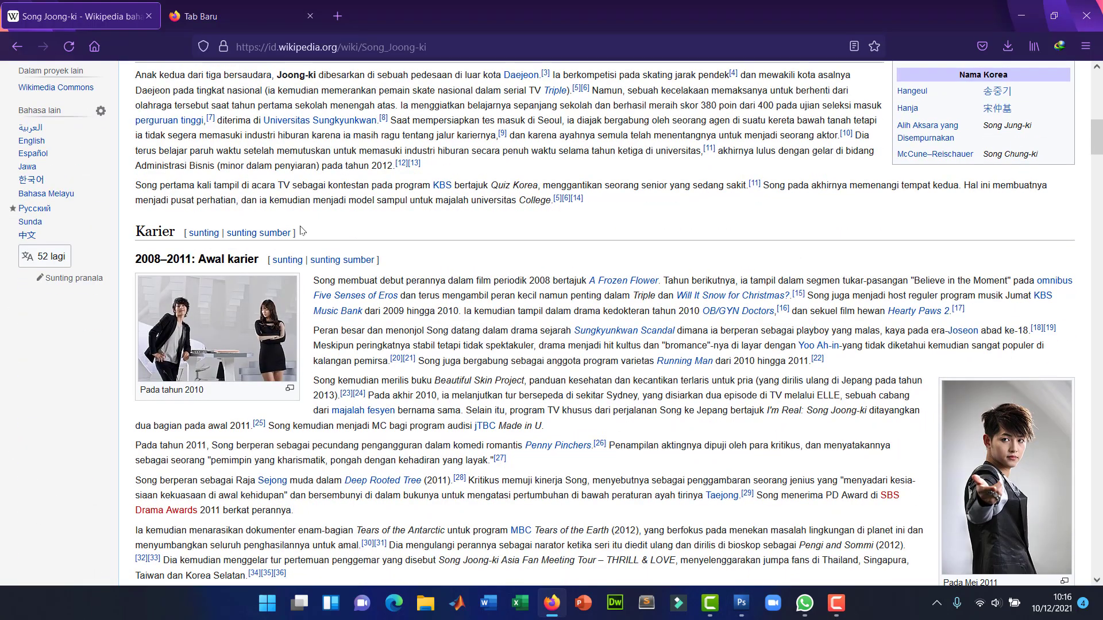
scroll(302, 230, "up", 3)
left_click_drag(134, 220, 553, 345)
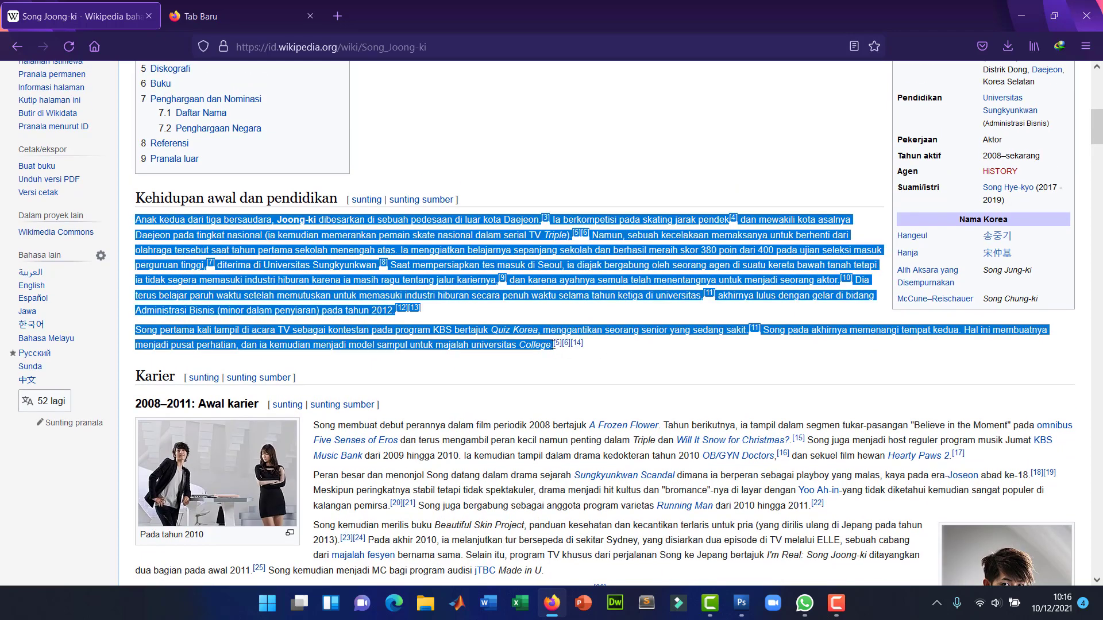
- Switch back to Photoshop, paste the early-life text at the end of the biography and join its two paragraphs into one
key("alt+Tab")
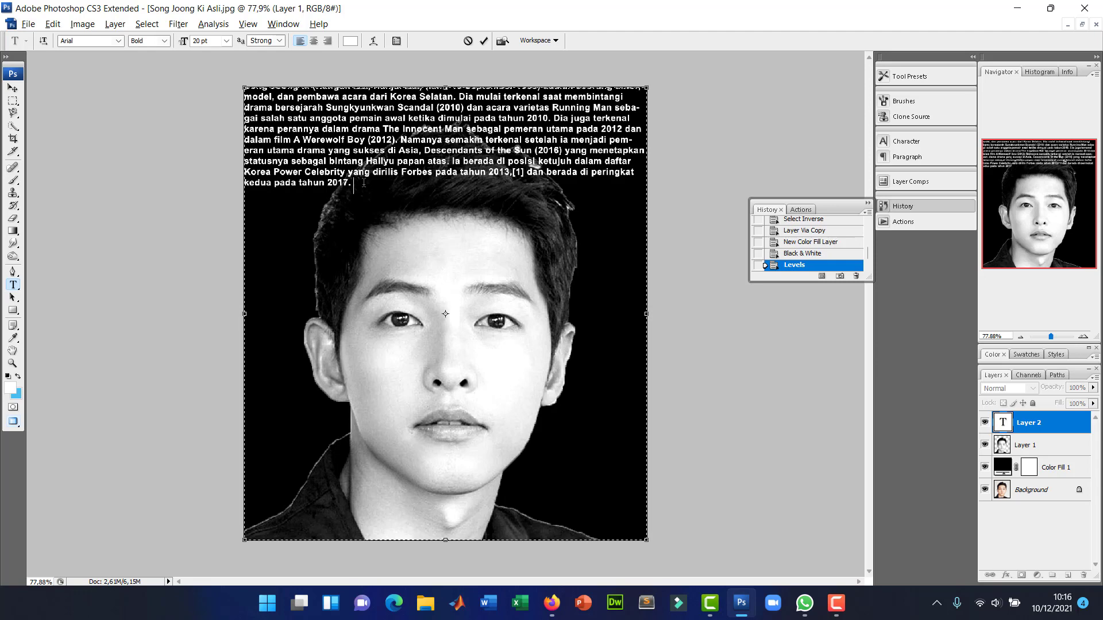
key("ctrl+v")
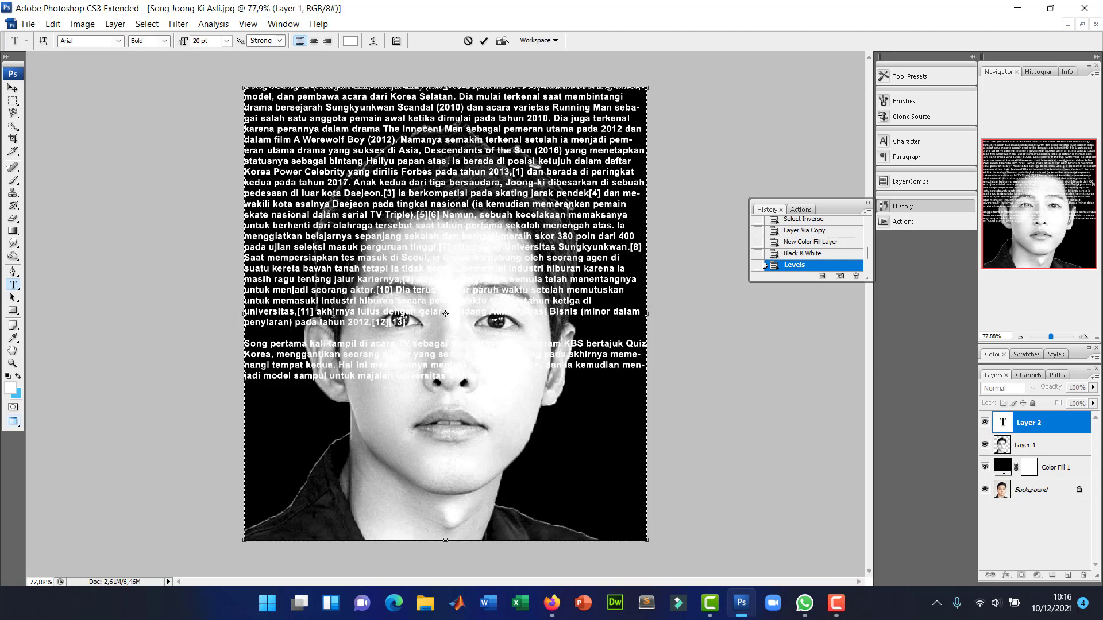
key("BackSpace")
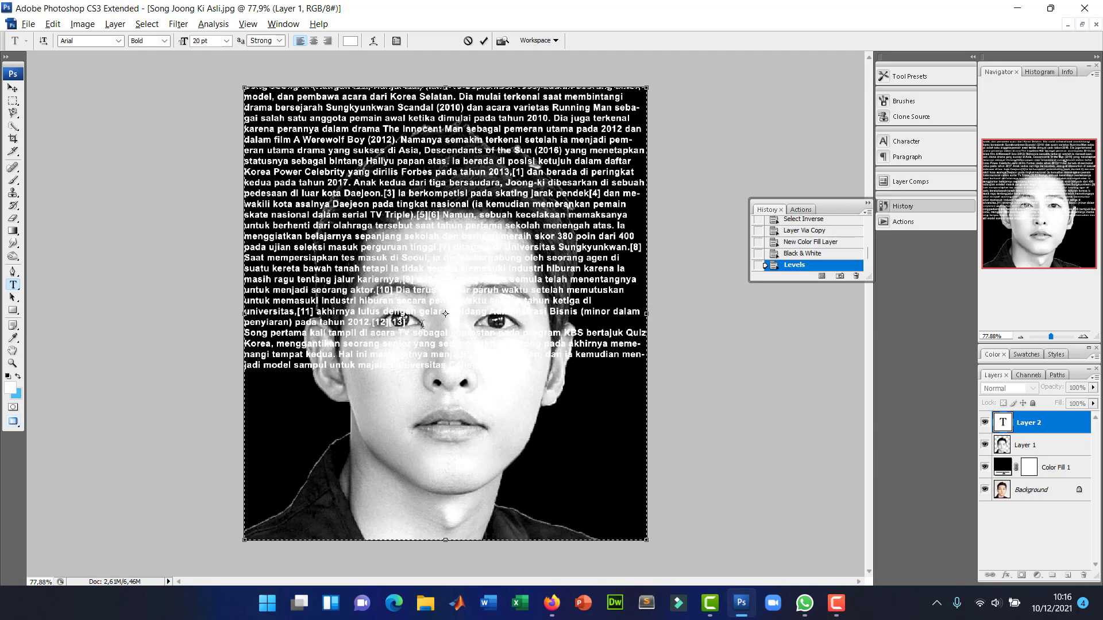
key("BackSpace")
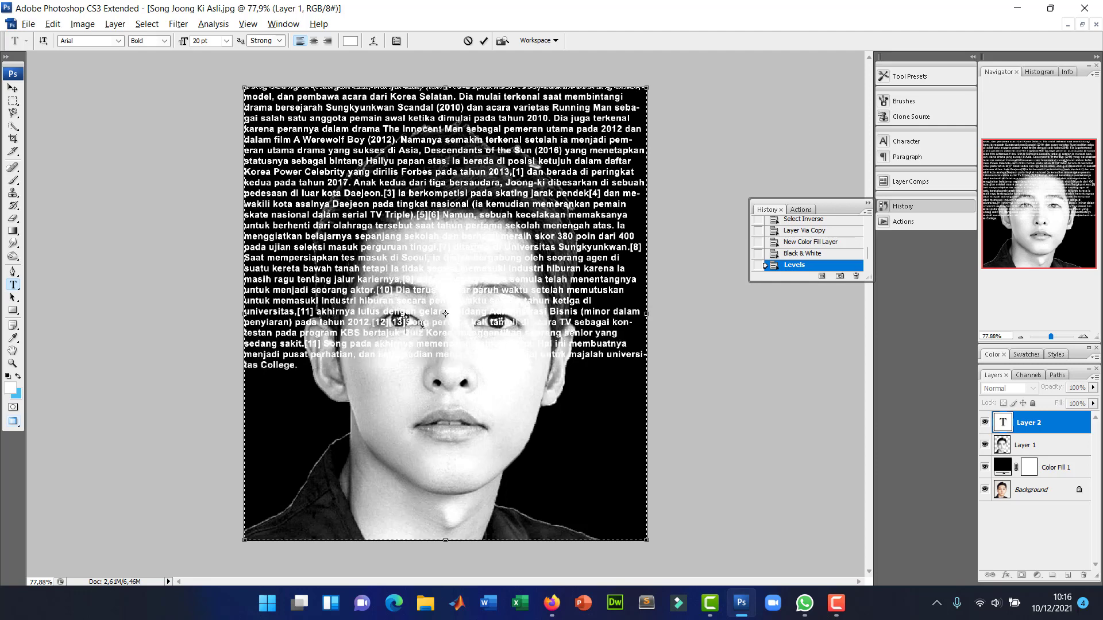
- Switch to Firefox and copy the first two paragraphs of the "2008–2011: Awal karier" section
key("alt+Tab")
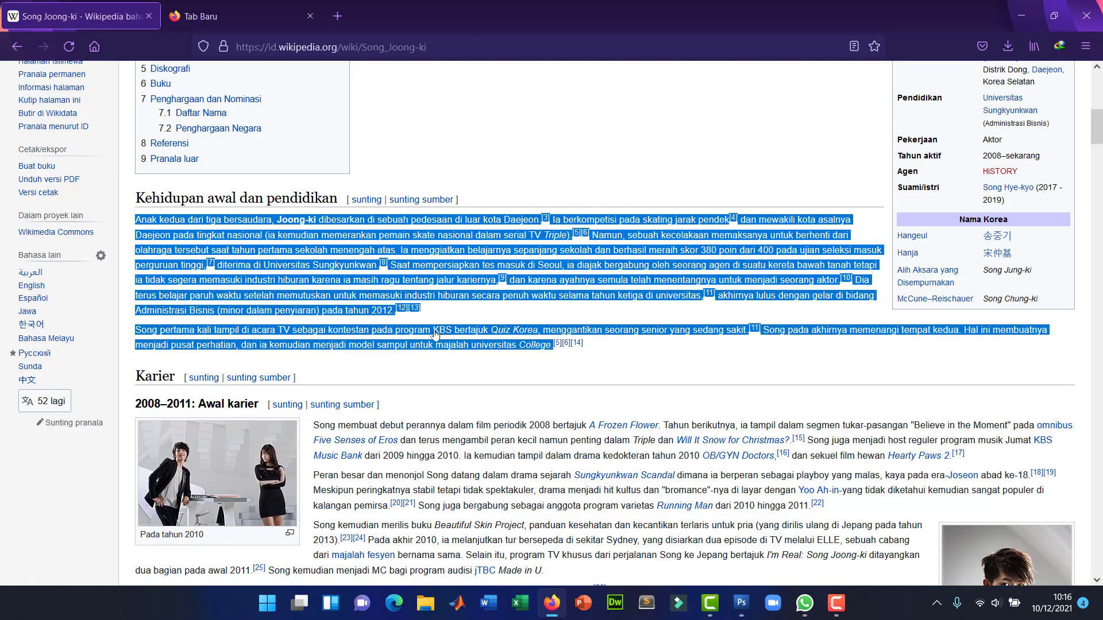
scroll(435, 335, "down", 3)
left_click_drag(313, 280, 810, 363)
- Switch back to Photoshop, append the copied career text to the biography, add a period after "[17]" and join the two pasted paragraphs
key("alt+Tab")
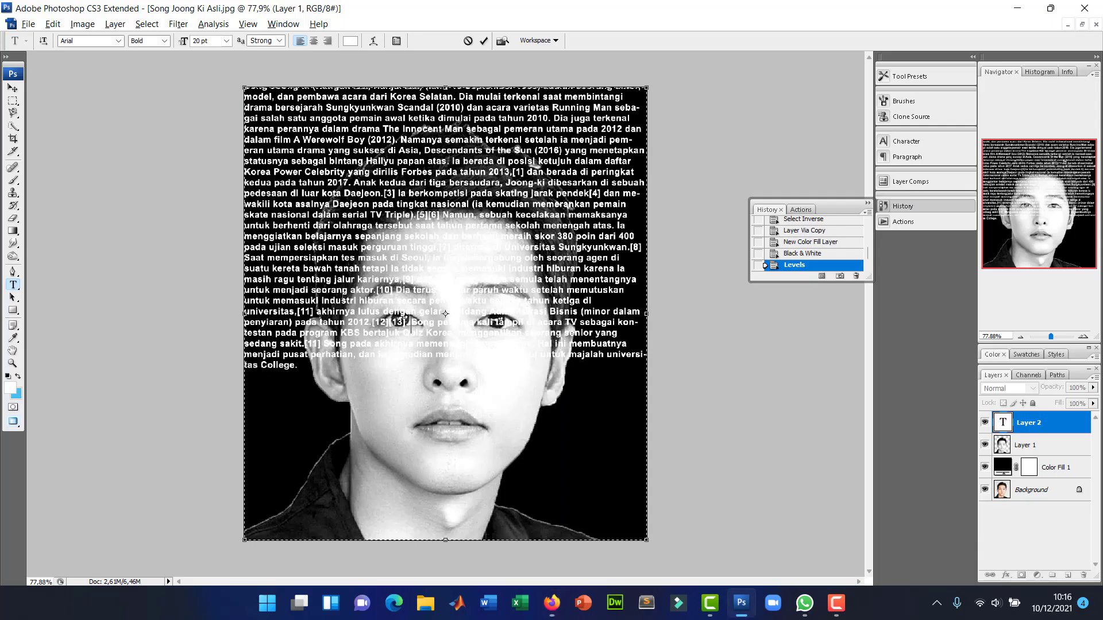
key("ctrl+v")
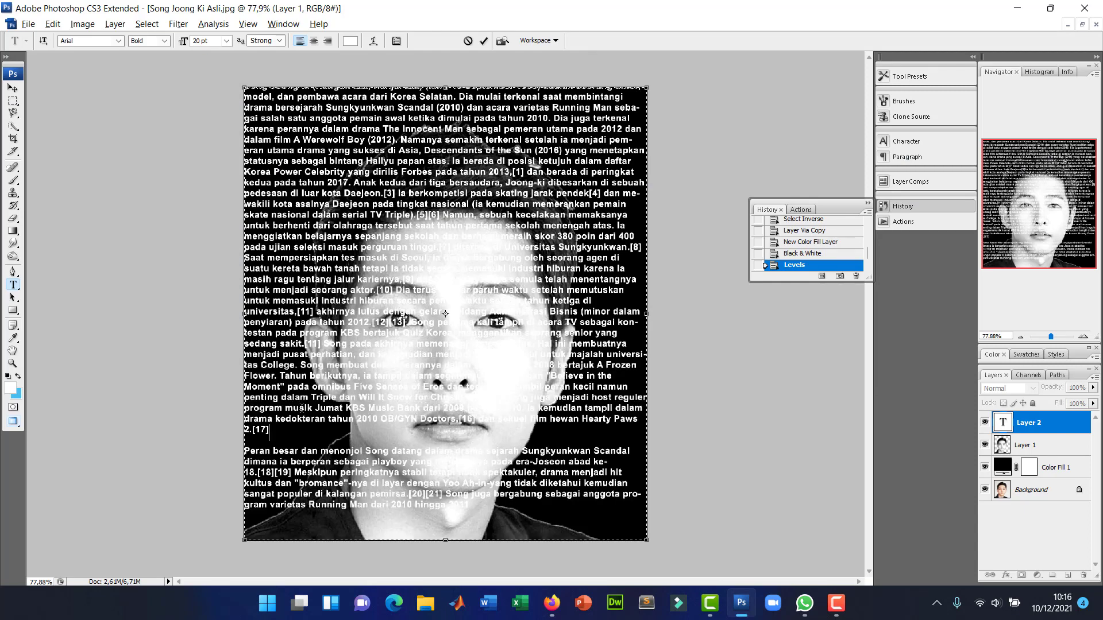
type("/")
type(".")
key("Delete")
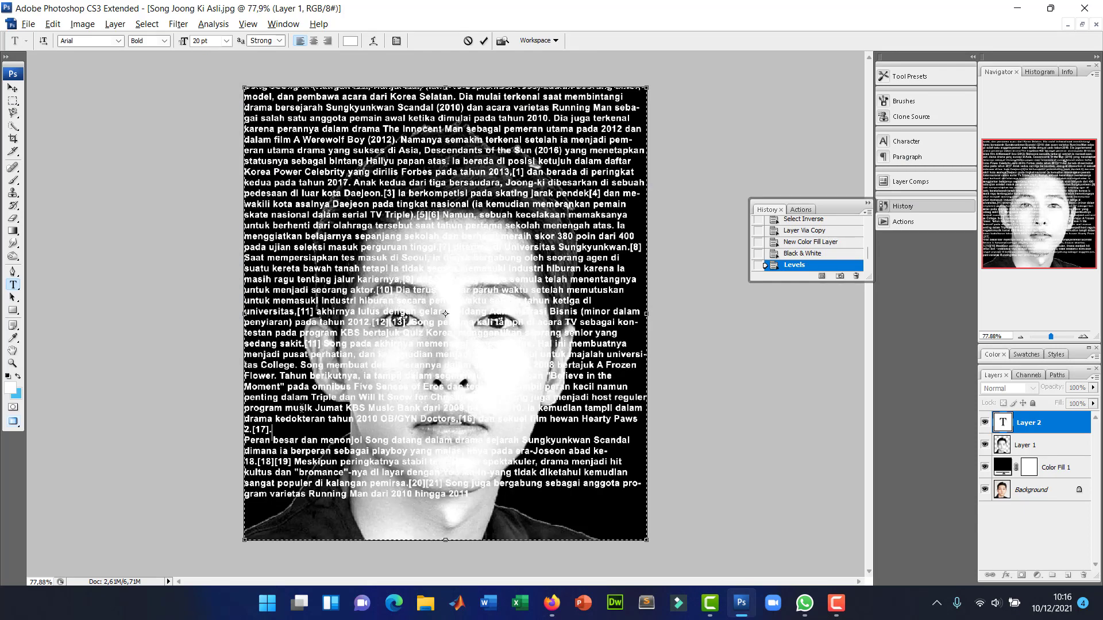
- Copy the third paragraph of "2008–2011: Awal karier" in Firefox and paste it near the end of the biography text in Photoshop
key("alt+Tab")
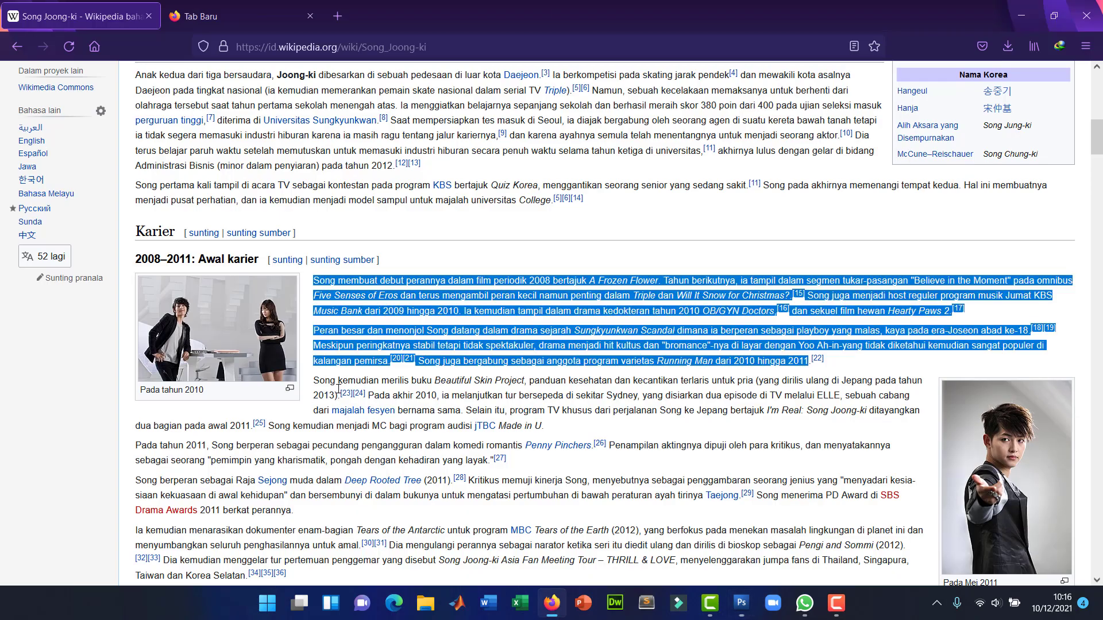
scroll(342, 389, "down", 2)
left_click_drag(314, 308, 541, 356)
key("ctrl+c")
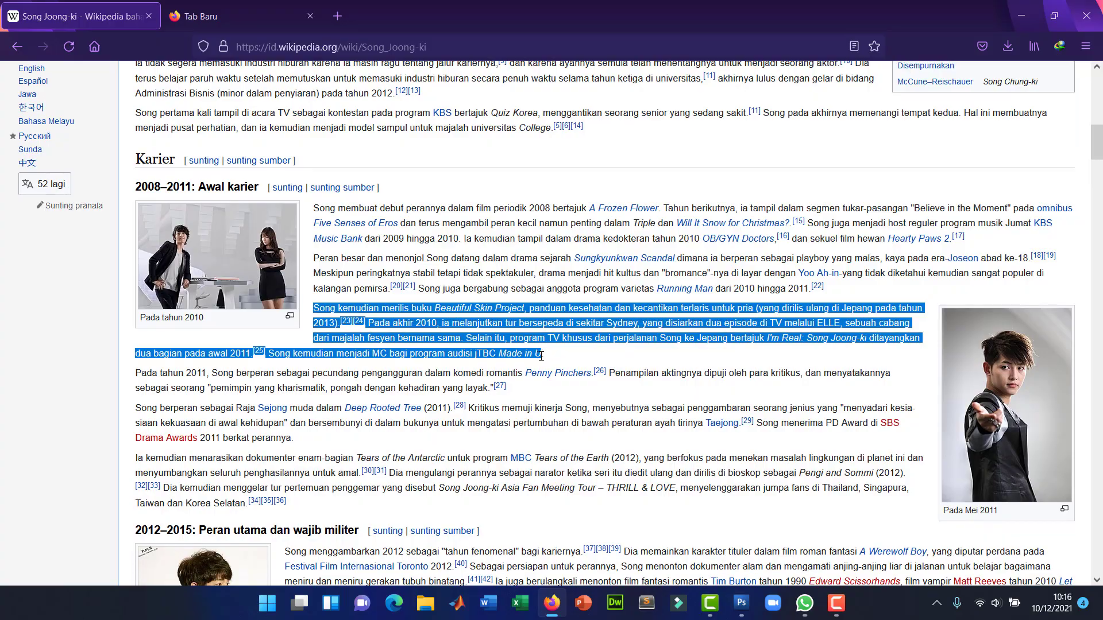
key("alt+Tab")
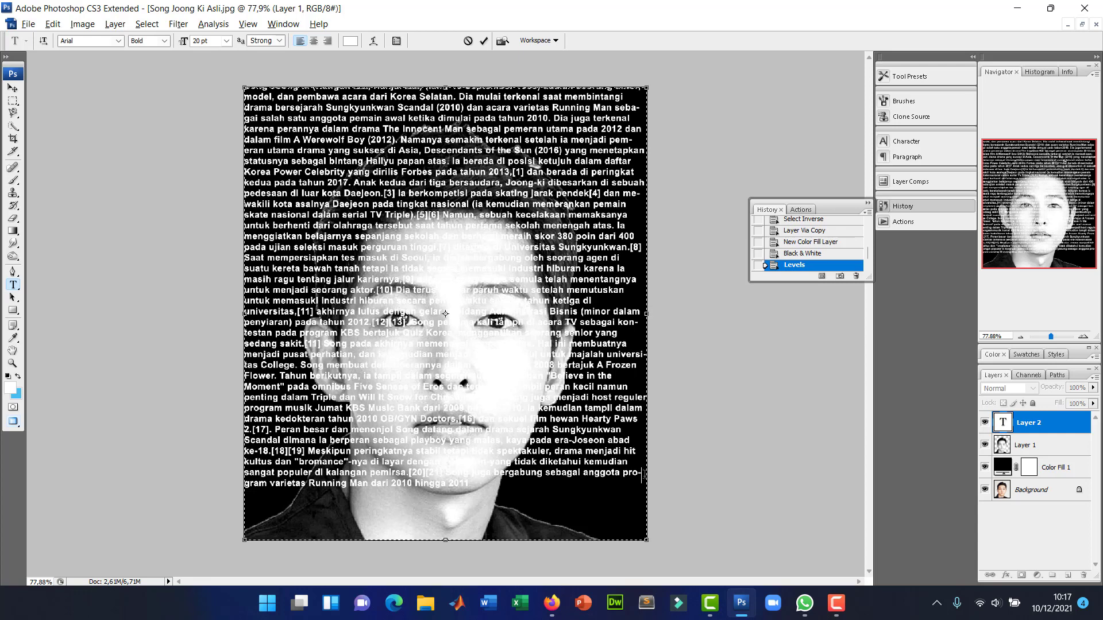
key("ctrl+v")
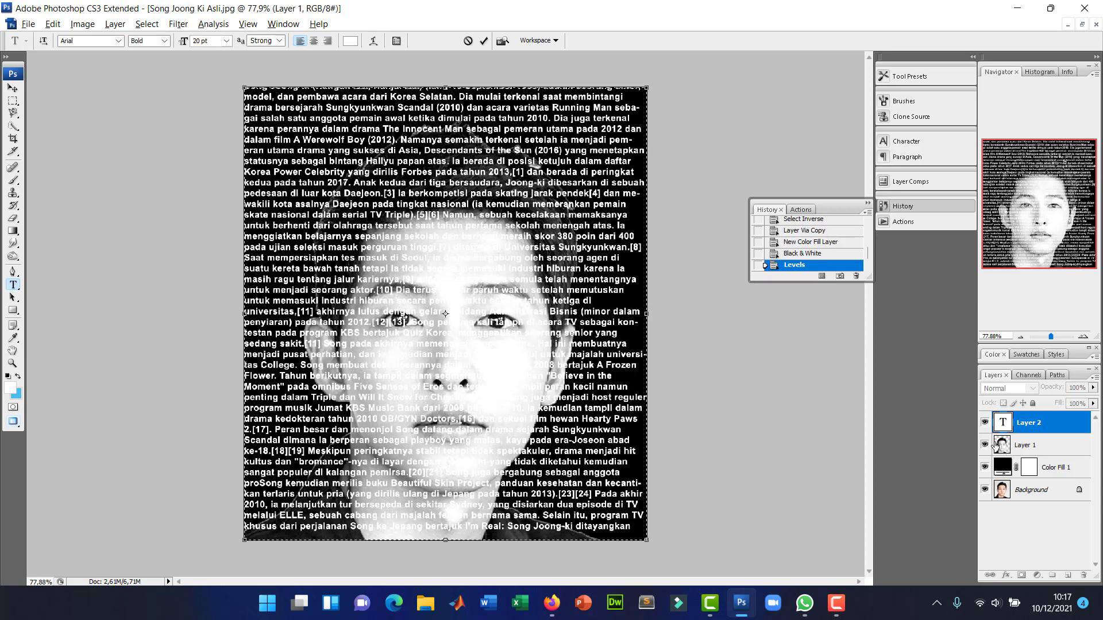
- Move Layer 1 above the biography text layer and clip it to the text with a clipping mask
left_click_drag(1006, 448, 1005, 413)
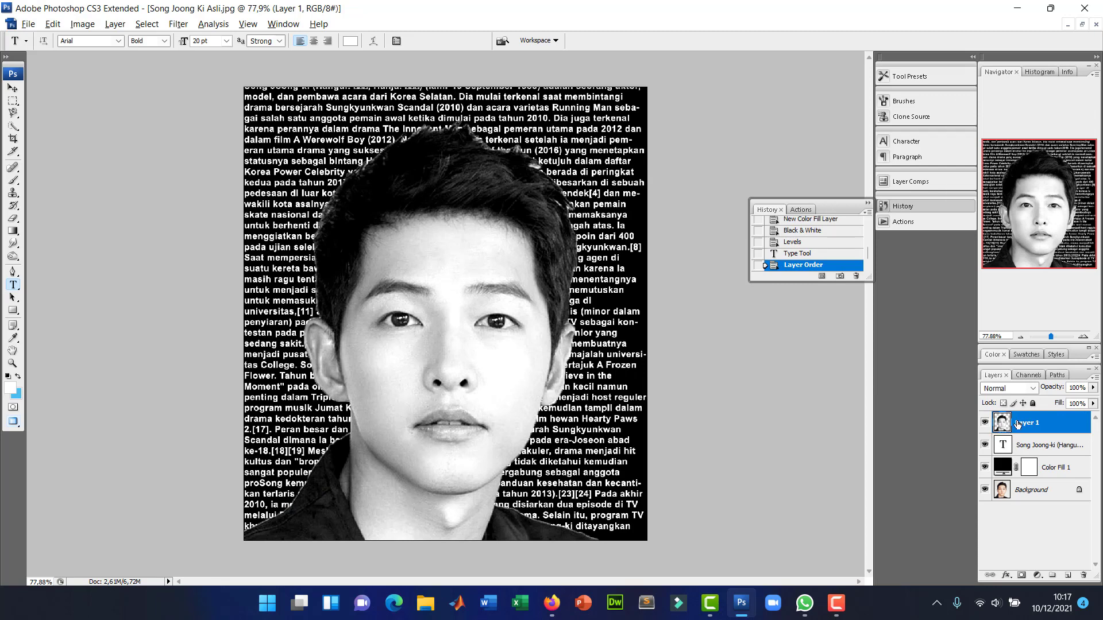
right_click(1018, 425)
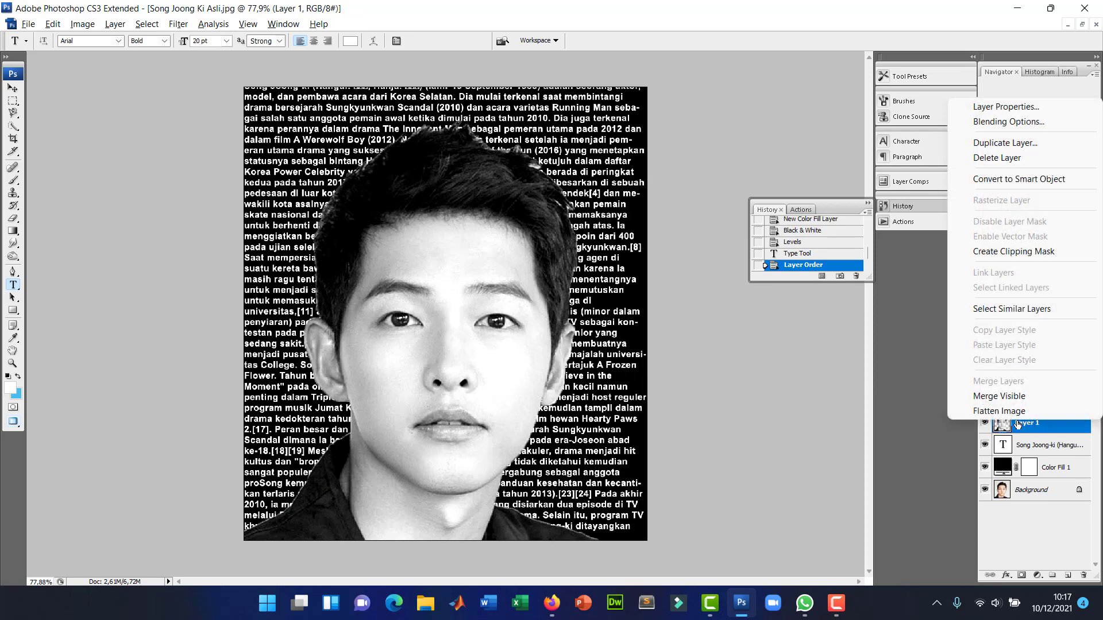
left_click(987, 256)
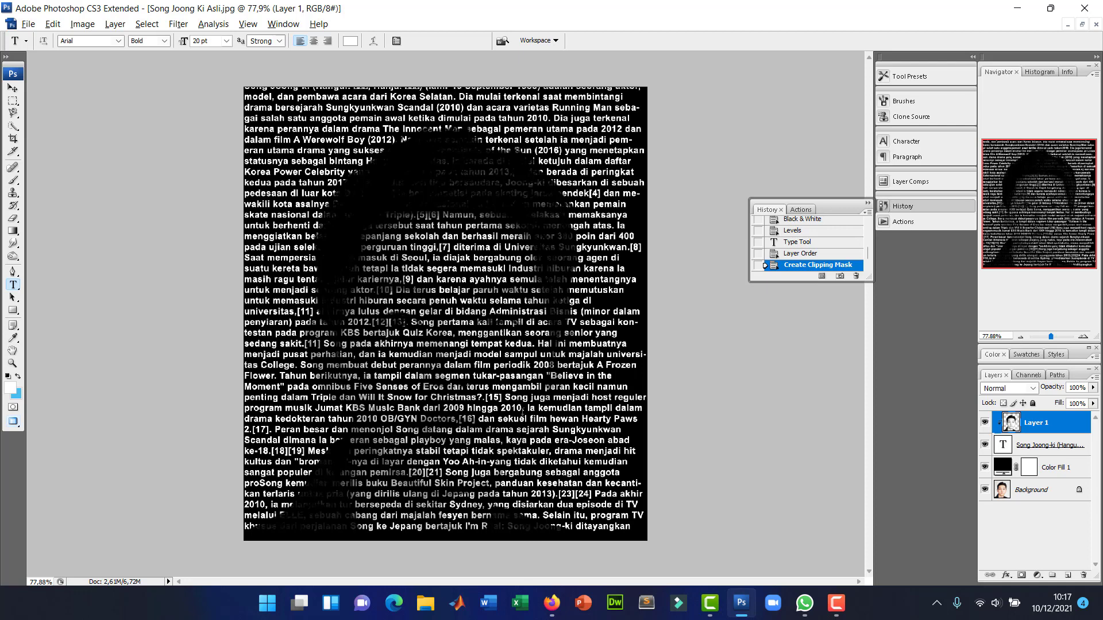
- Load the outline of Layer 1 as a selection and add it as a layer mask on the biography text layer
left_click(1011, 445)
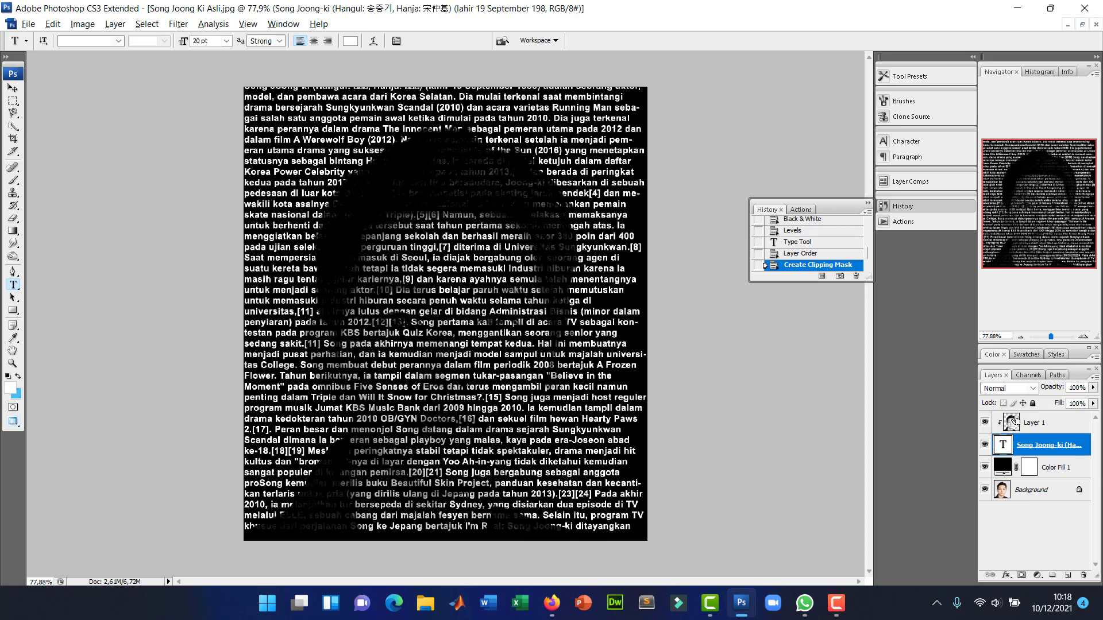
left_click(1014, 422, "ctrl")
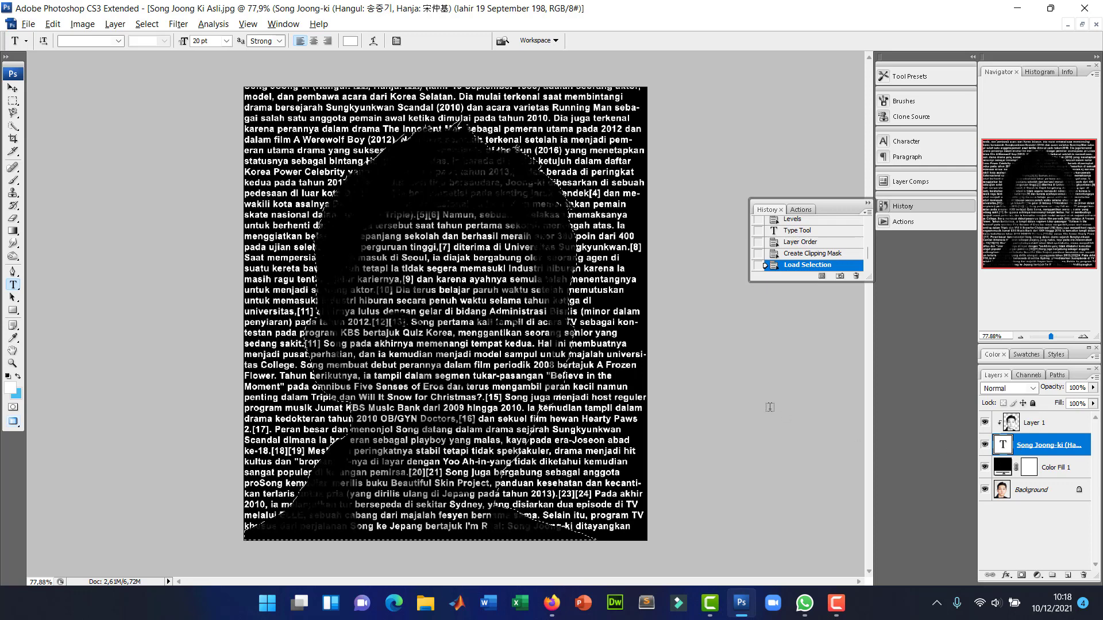
key("ctrl+d")
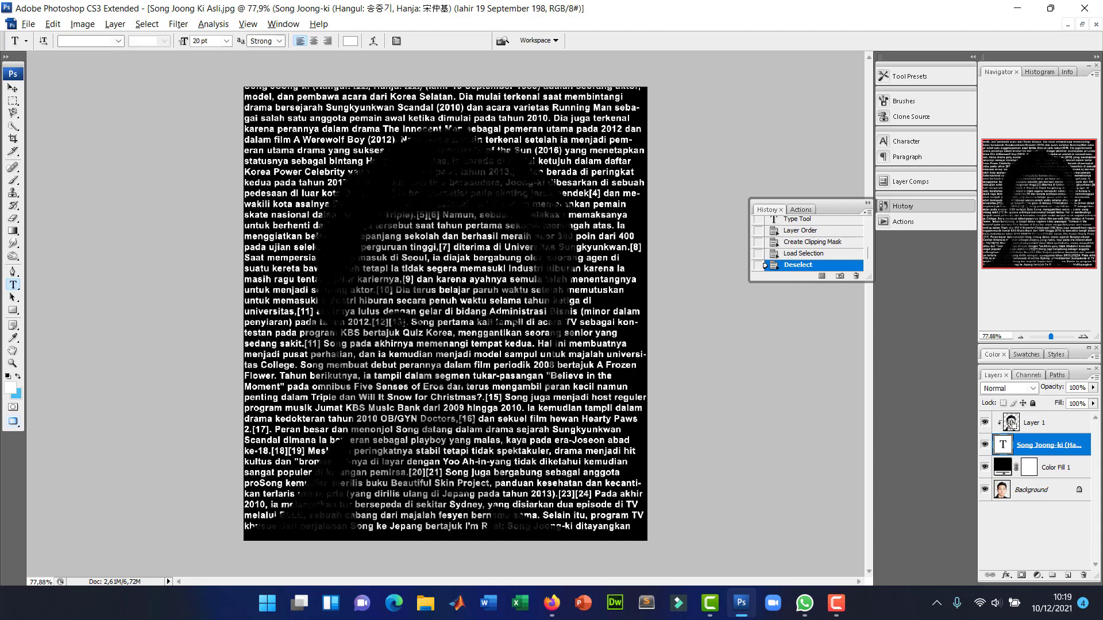
left_click(1011, 424, "ctrl")
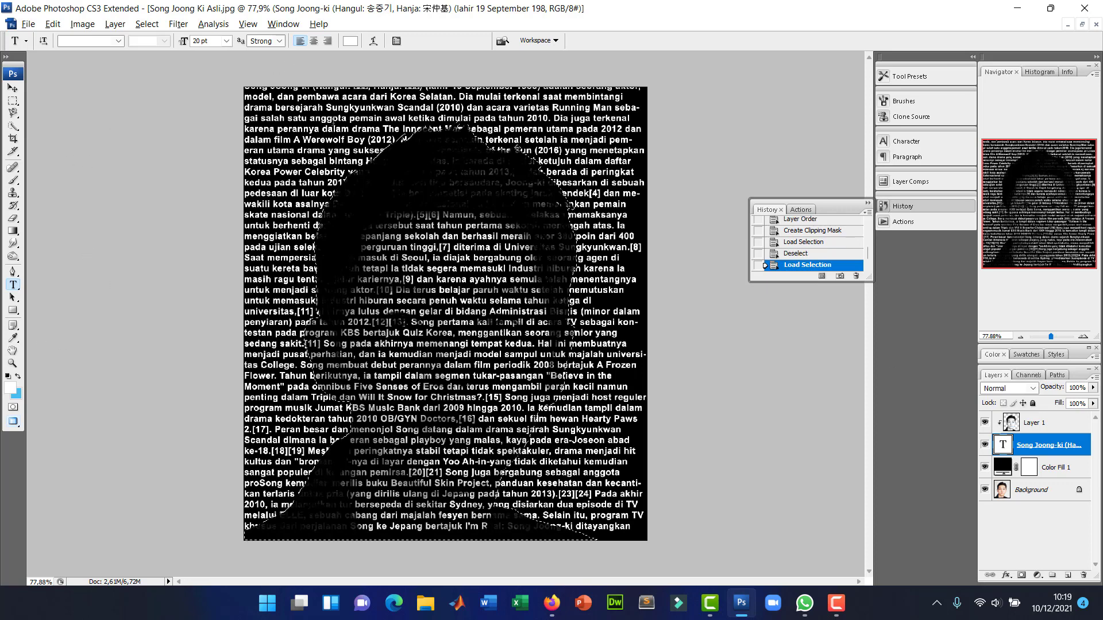
left_click(1022, 576)
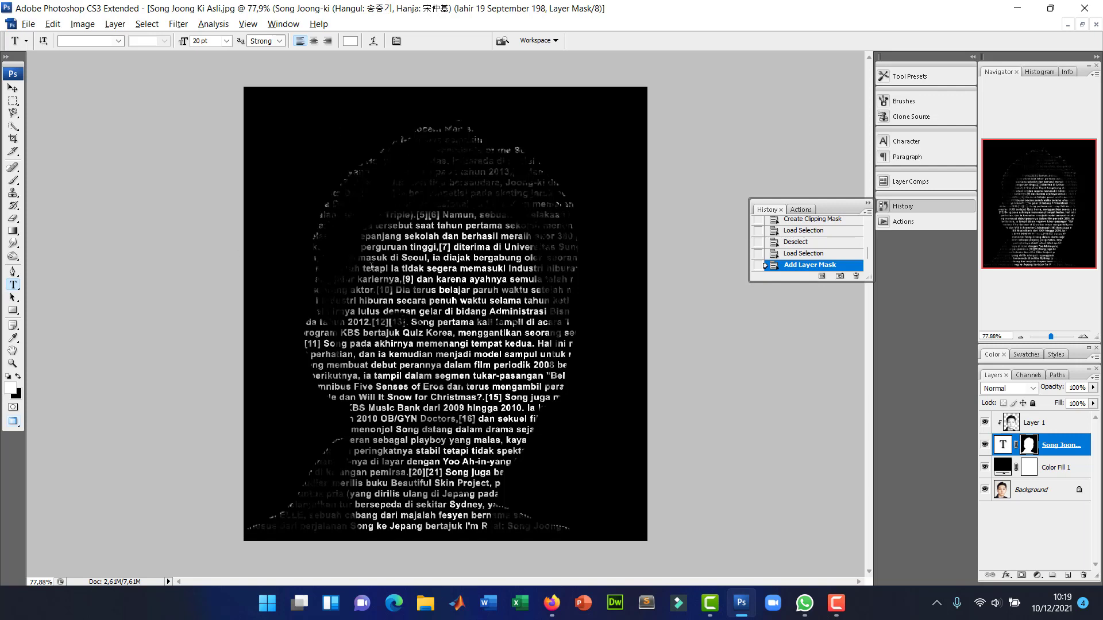
left_click(24, 29)
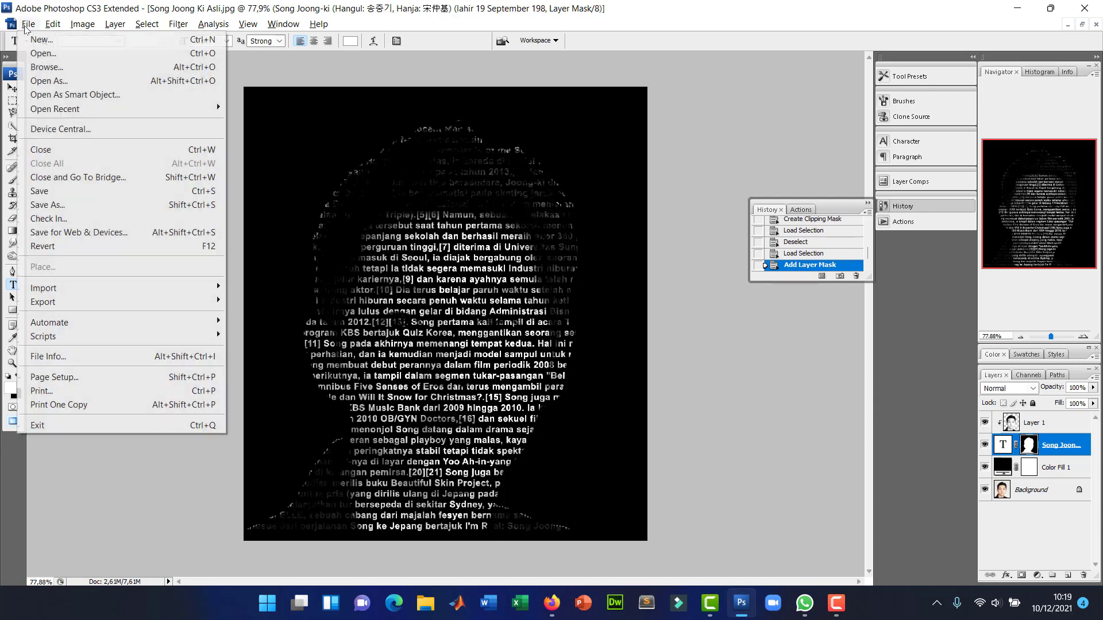
left_click(63, 205)
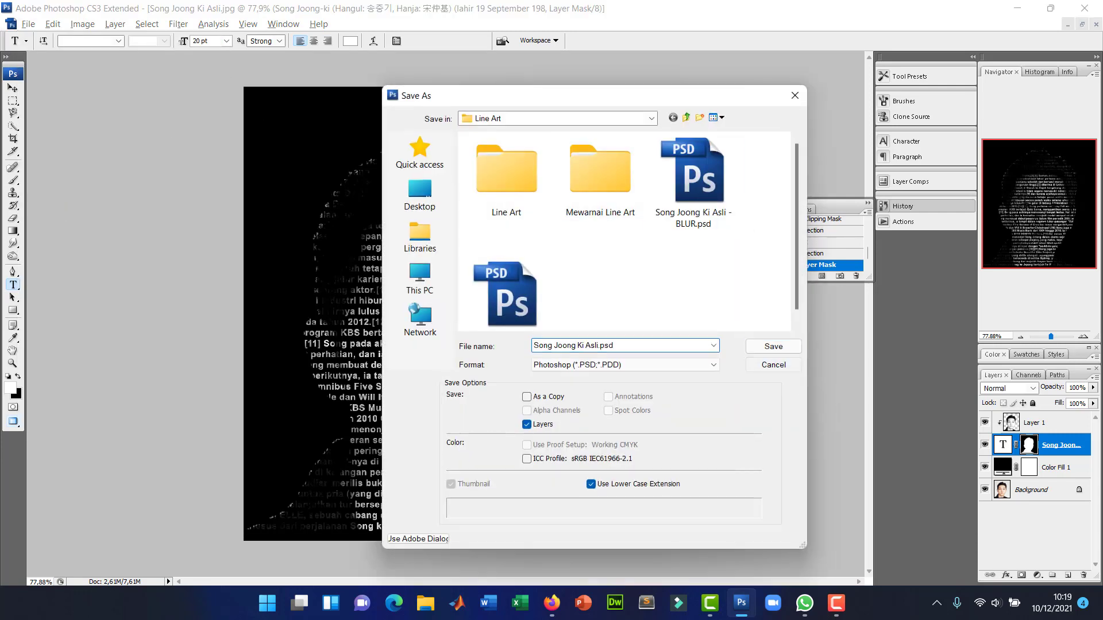
key("Escape")
- Start saving the document, create a folder named "Typogtafi" inside Digital Art and open it as the save location
left_click(28, 23)
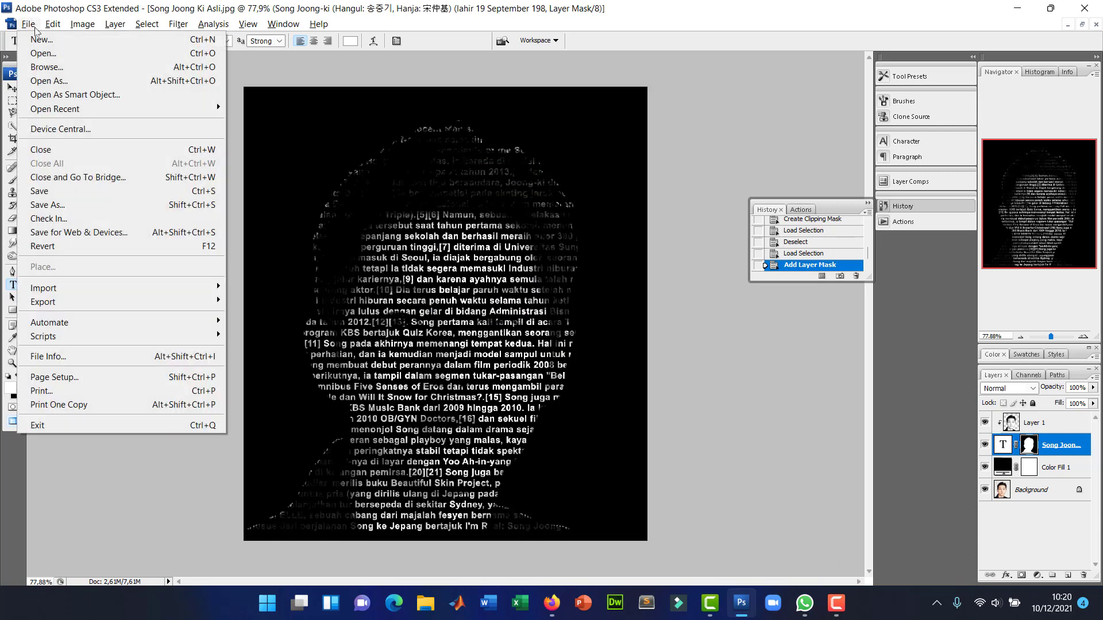
left_click(64, 190)
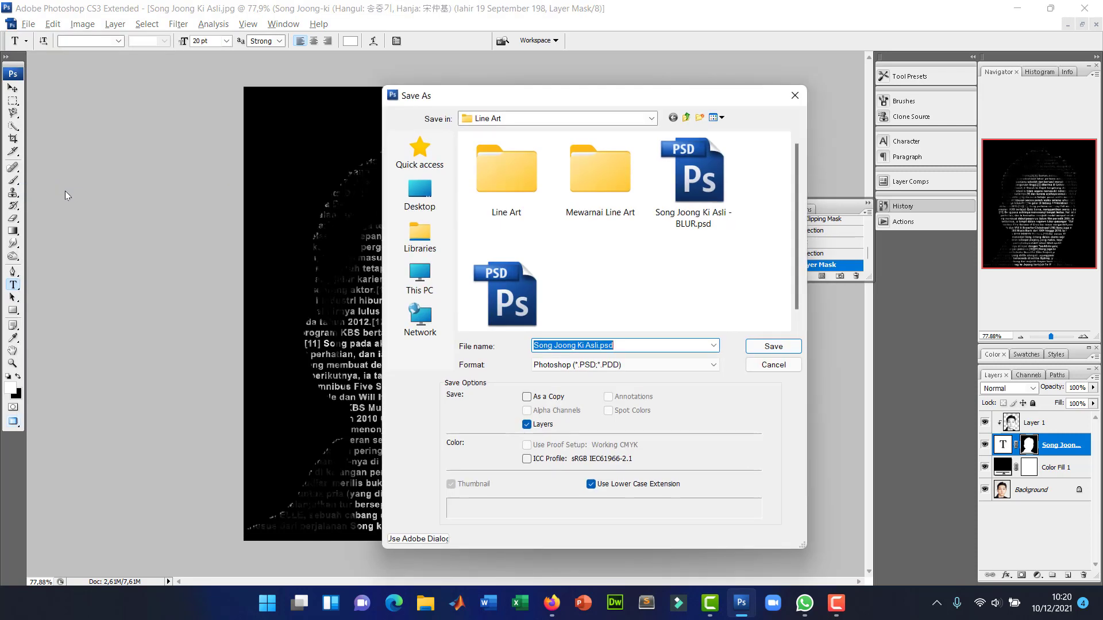
left_click(687, 119)
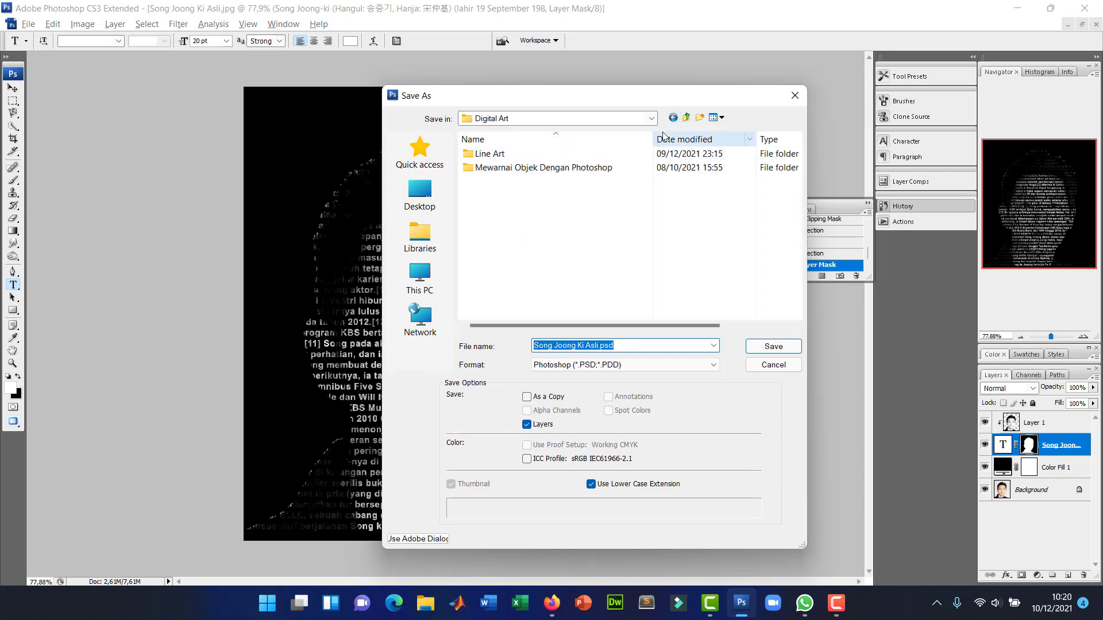
left_click(699, 118)
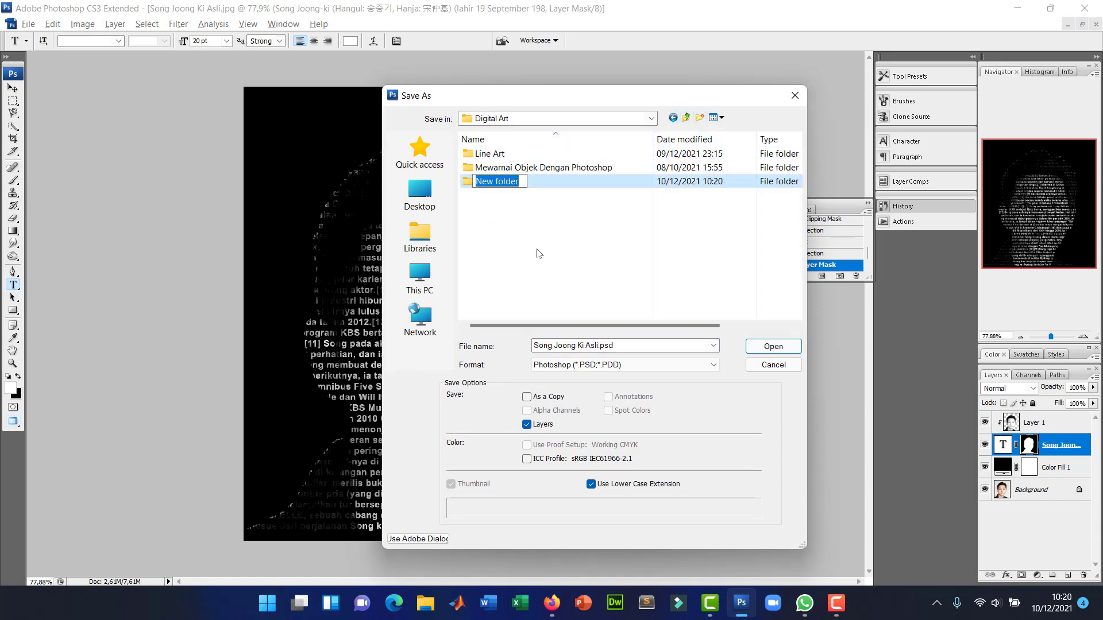
type("Typo")
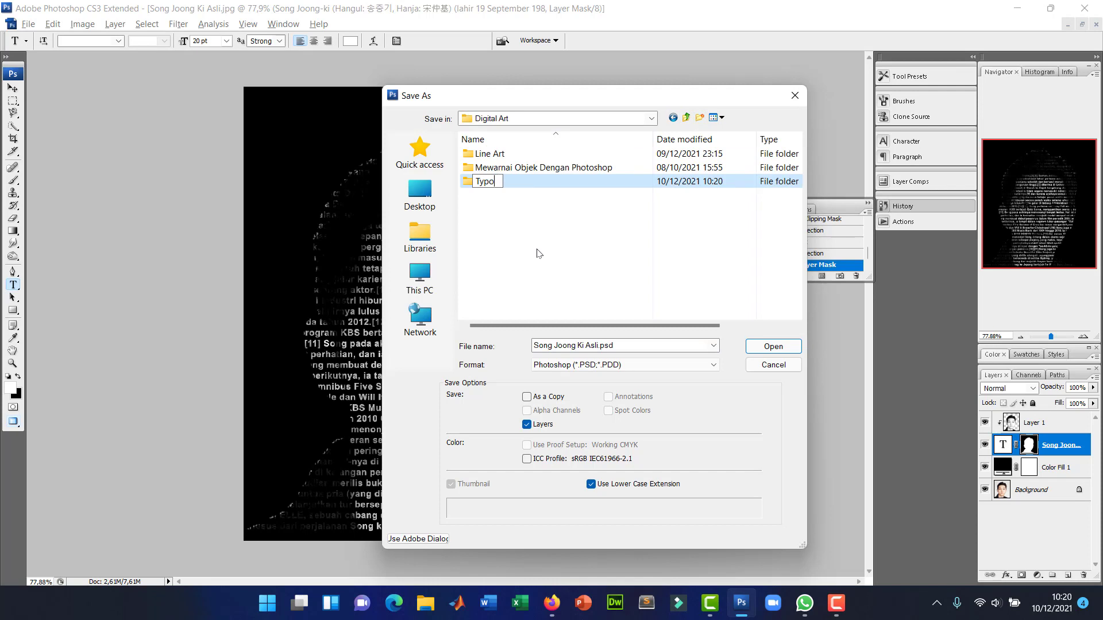
type("gtafi")
key("Return")
double_click(493, 183)
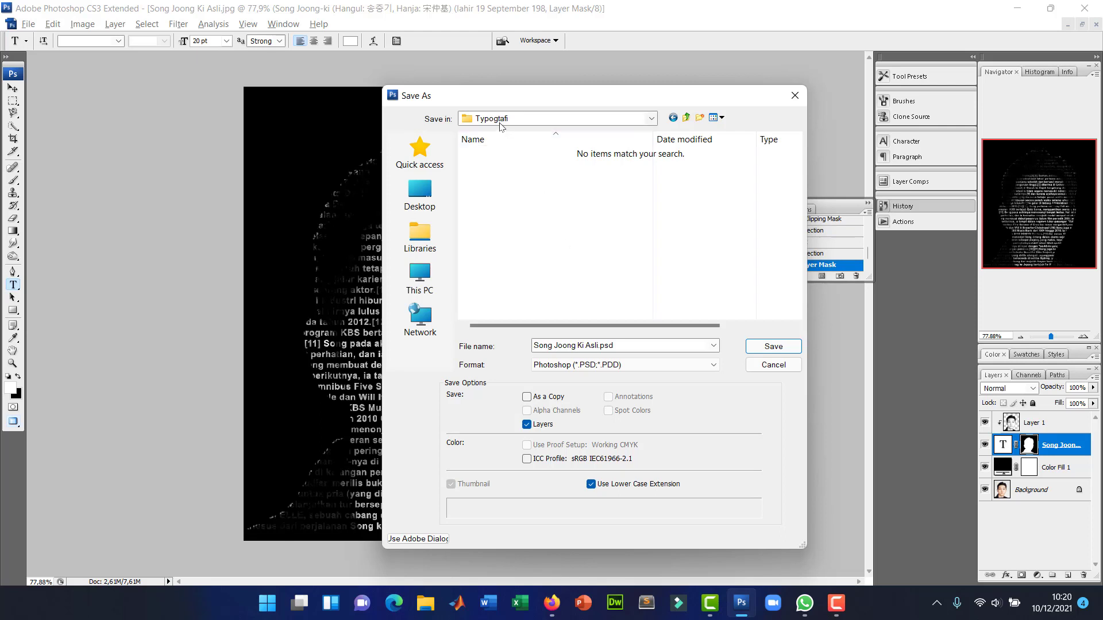
- Save the document as "Song Joong Ki Typografi" in Photoshop PSD format with layers and maximized compatibility
double_click(588, 343)
key("BackSpace")
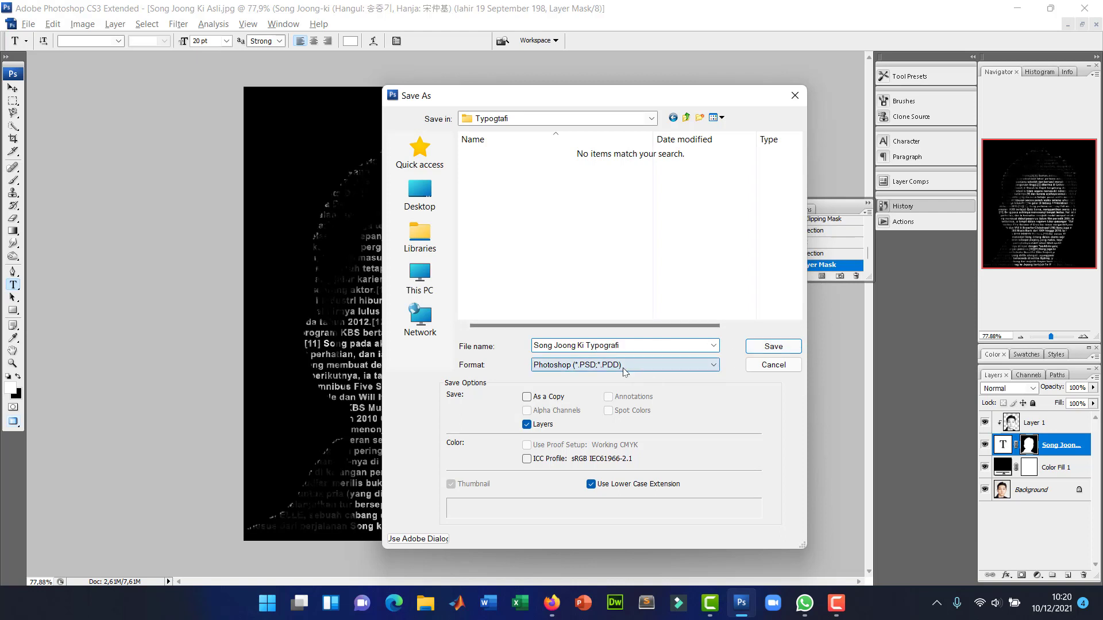
left_click(759, 345)
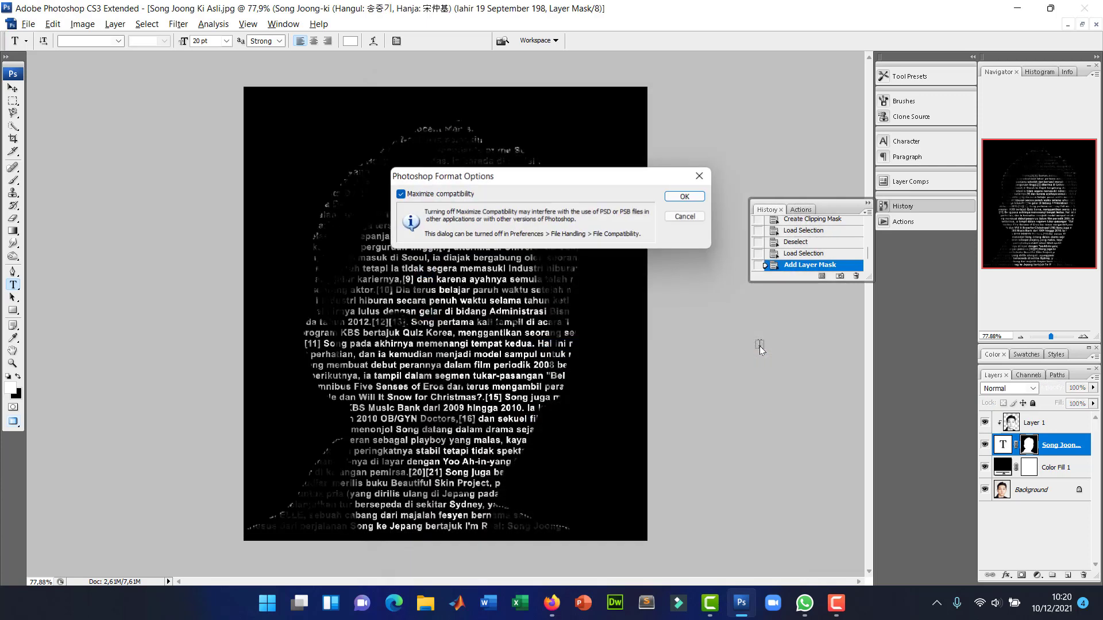
left_click(689, 195)
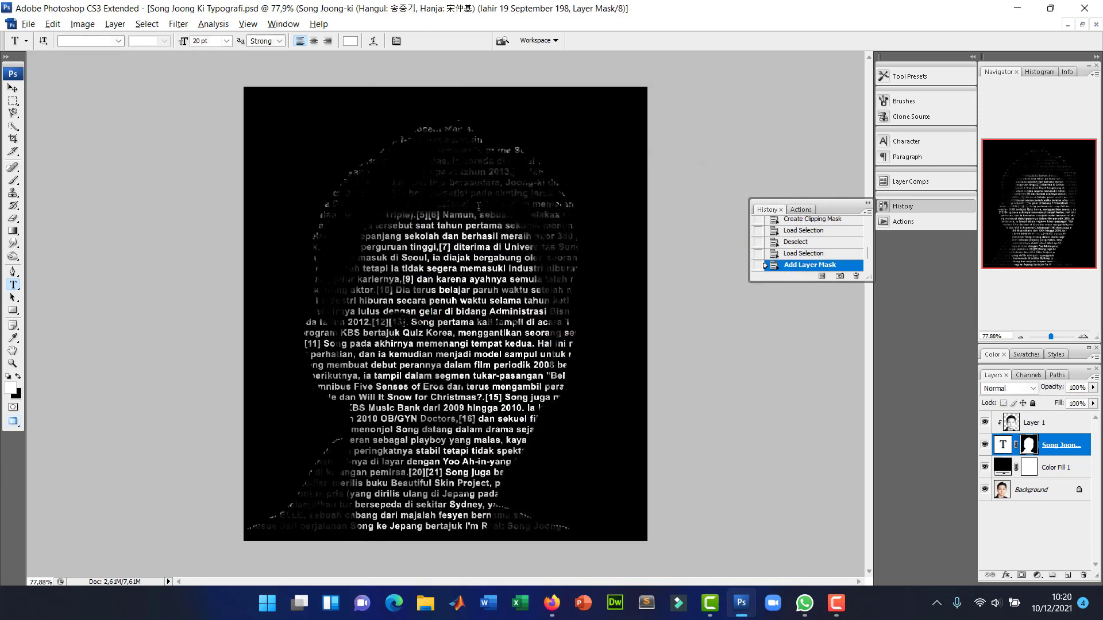
- In File Explorer, check the saved PSD in D: > Bahan Ajar > Digital Art > Typogtafi, and return to Photoshop
key("super+e")
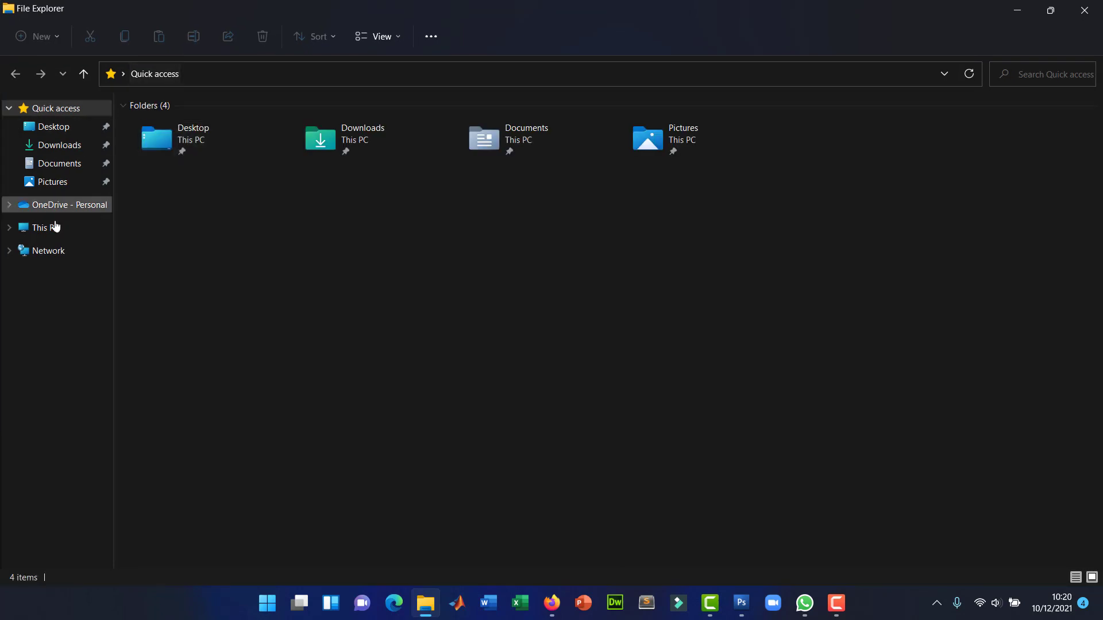
left_click(54, 227)
double_click(384, 233)
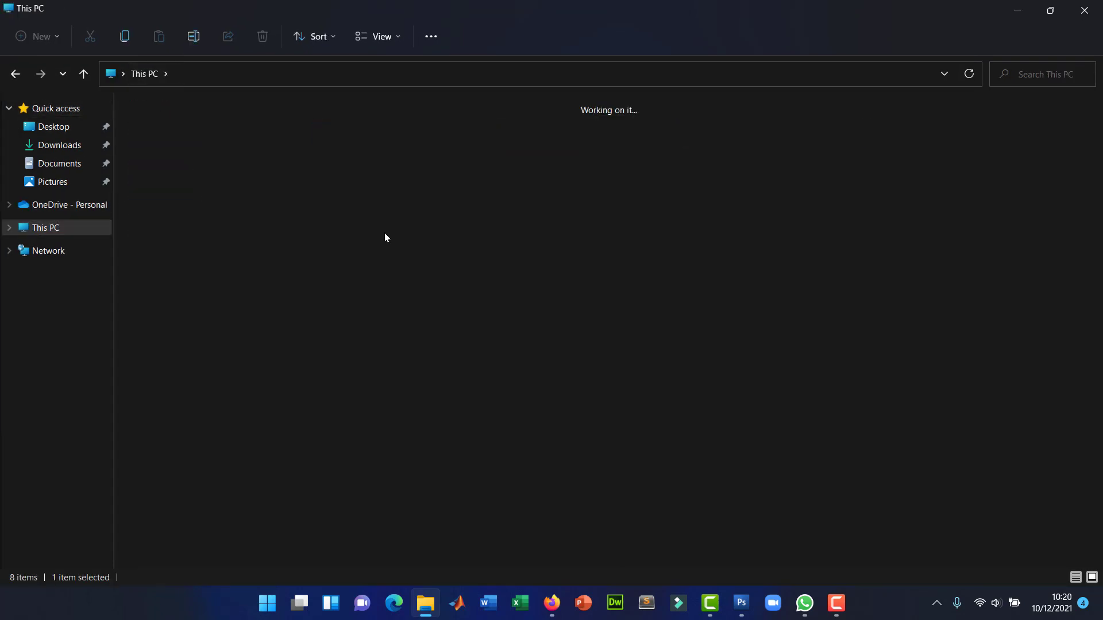
double_click(154, 119)
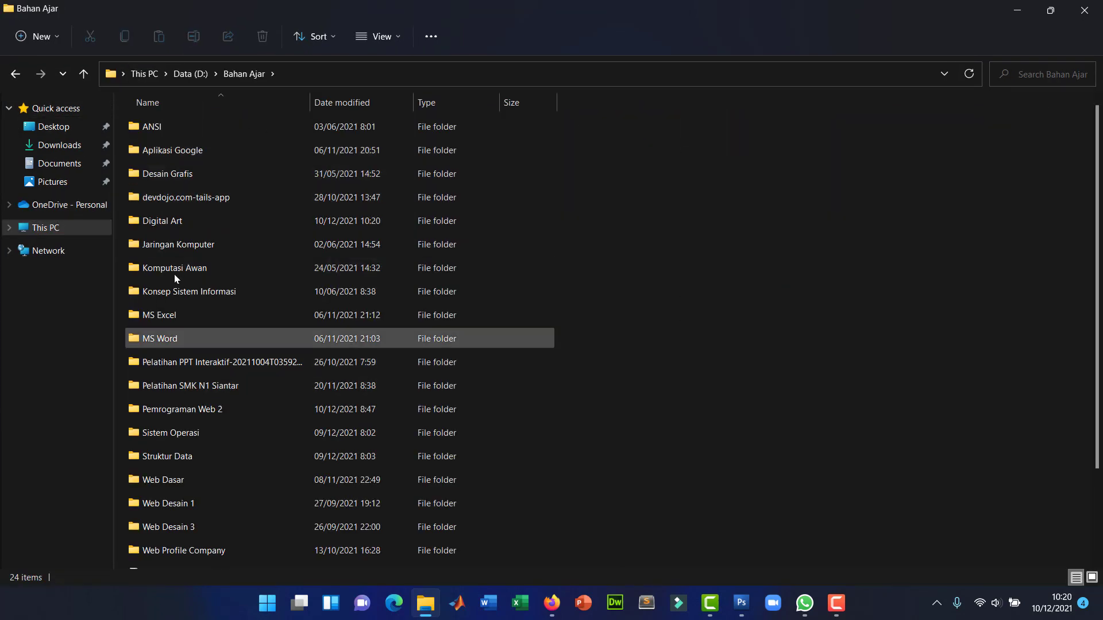
double_click(176, 218)
double_click(192, 171)
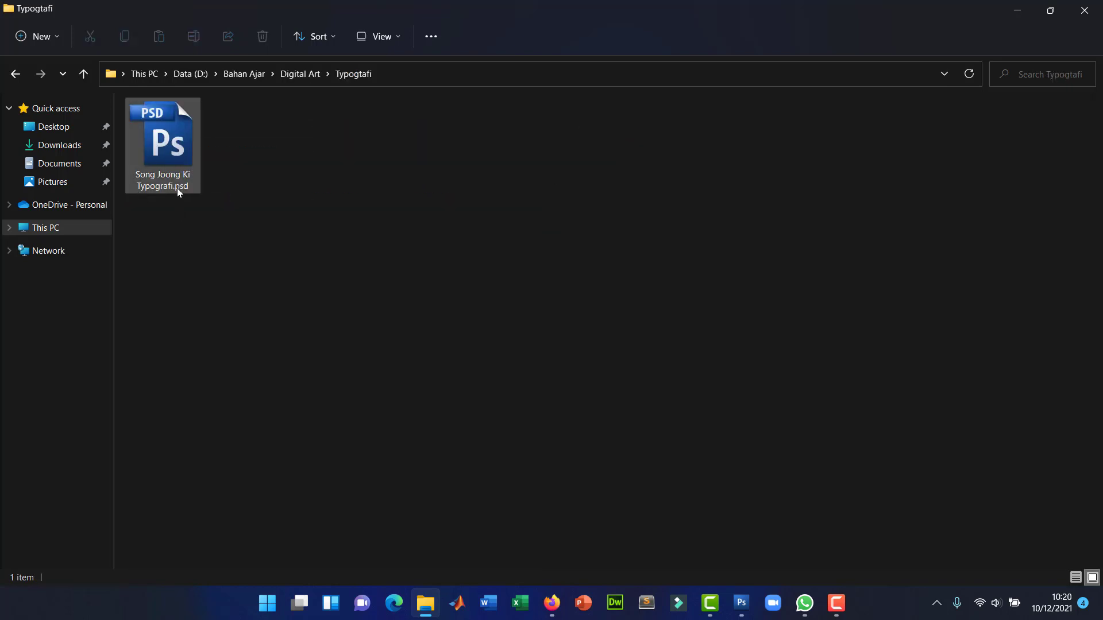
left_click(741, 603)
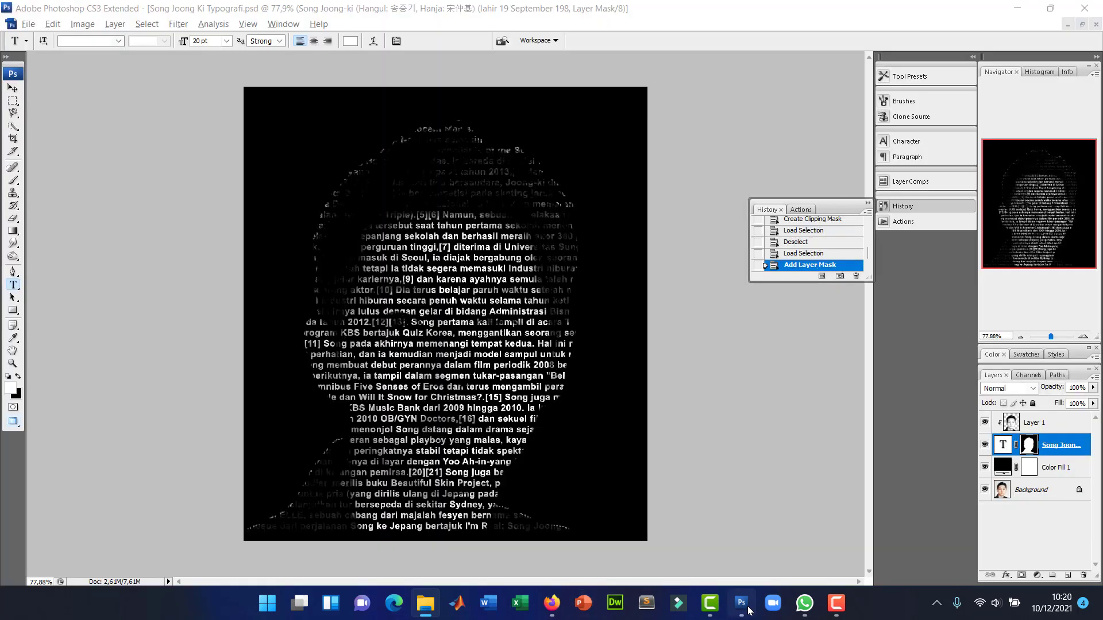
- Save a JPEG copy of the document in the Typogtafi folder, removing " copy" from the name to leave "Song Joong Ki Typografi.jpg"
left_click(29, 24)
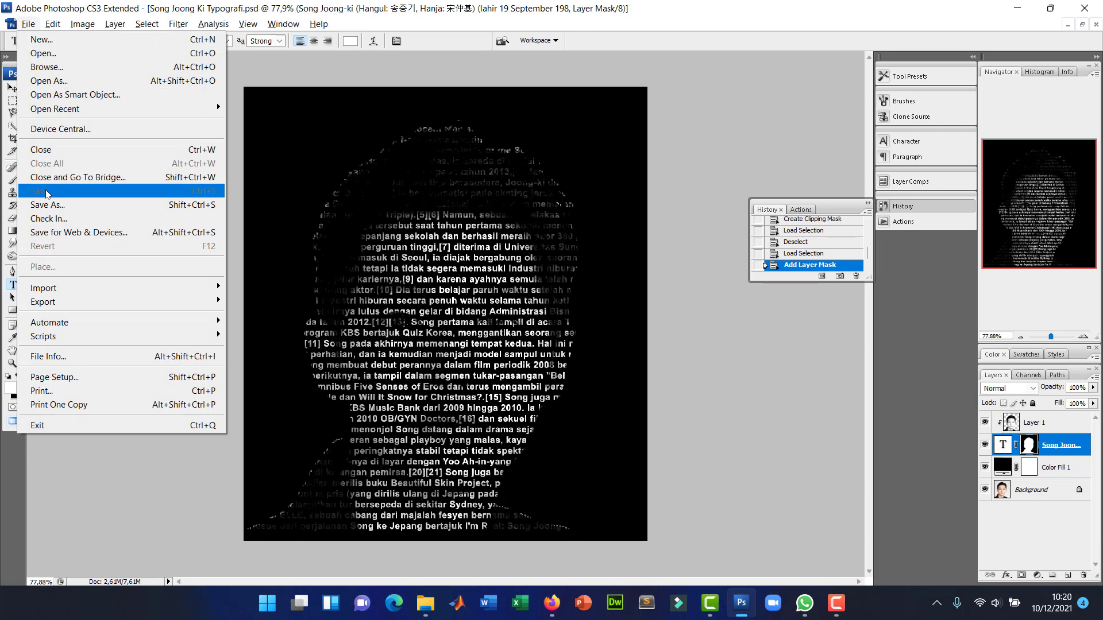
left_click(41, 206)
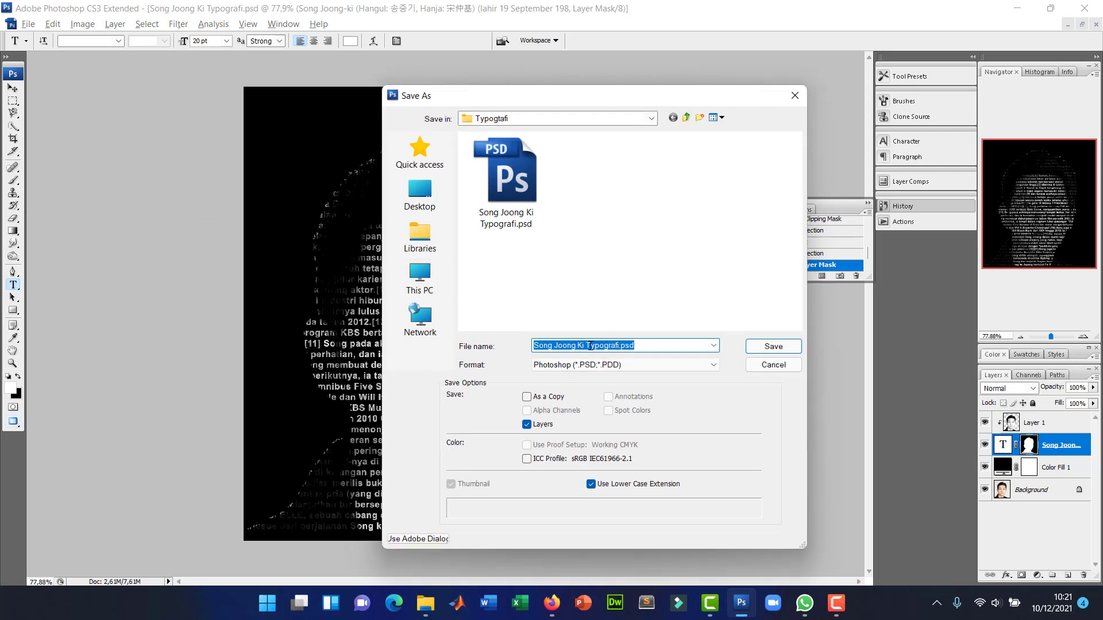
left_click(540, 365)
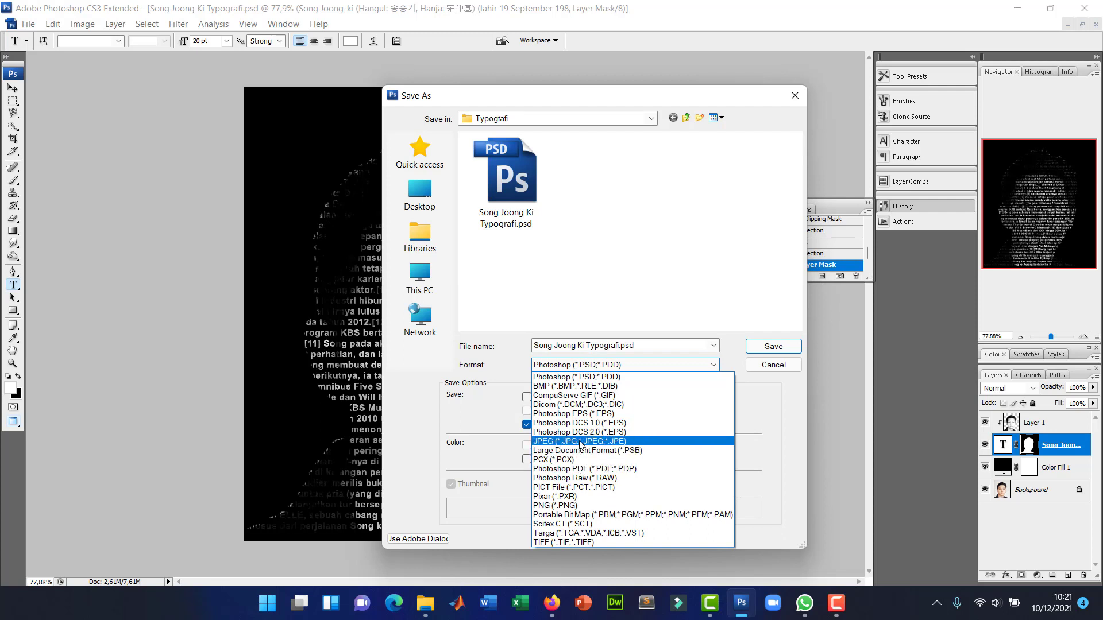
left_click(581, 442)
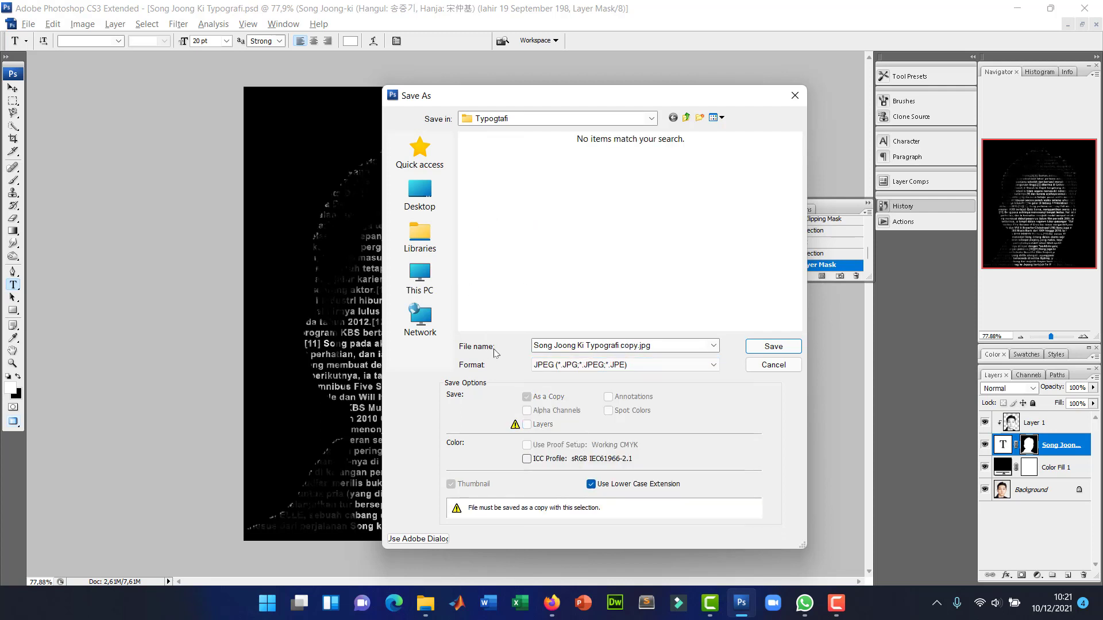
left_click(580, 343)
left_click(637, 347)
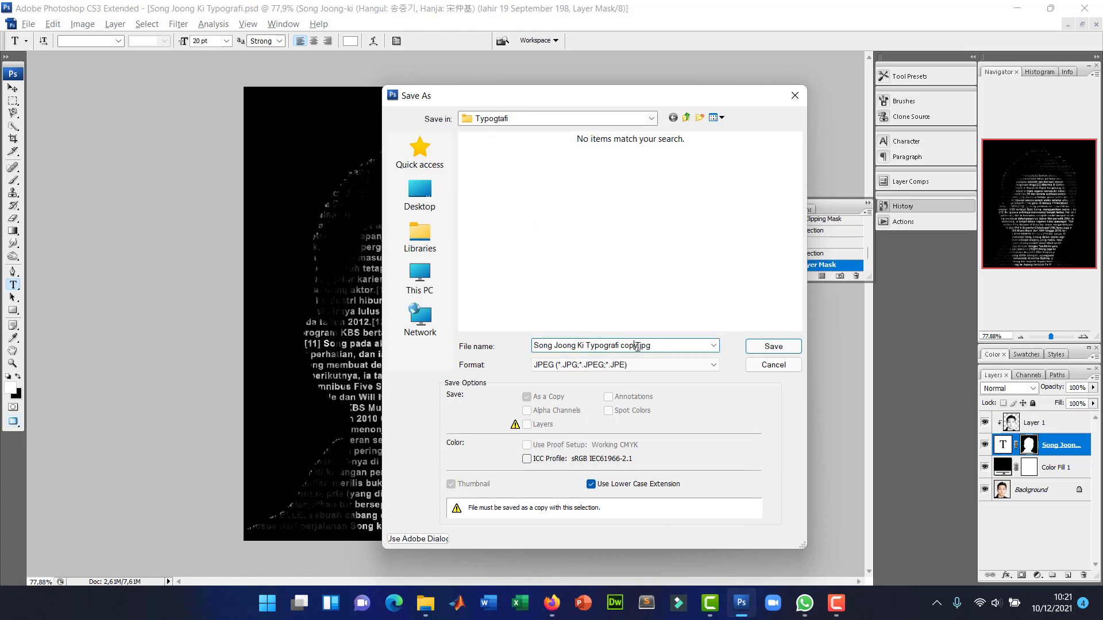
key("BackSpace")
key("BackSpace")
key("BackSpace")
key("BackSpace")
key("BackSpace")
left_click(771, 345)
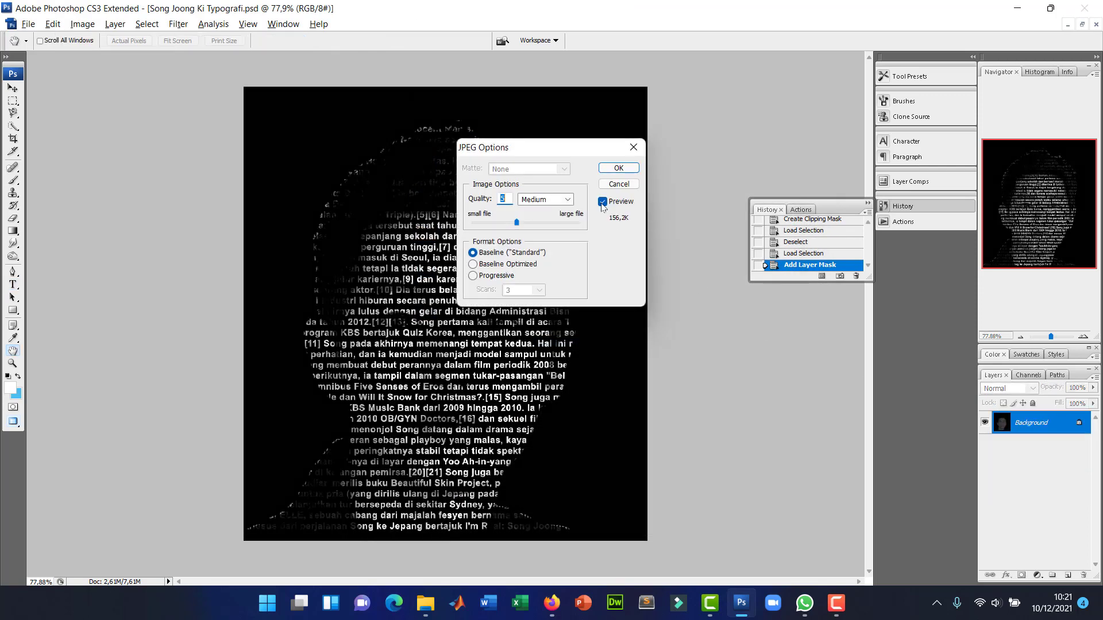
- Try the Maximum and High JPEG quality presets, set the quality to Medium, and complete the export
left_click(534, 200)
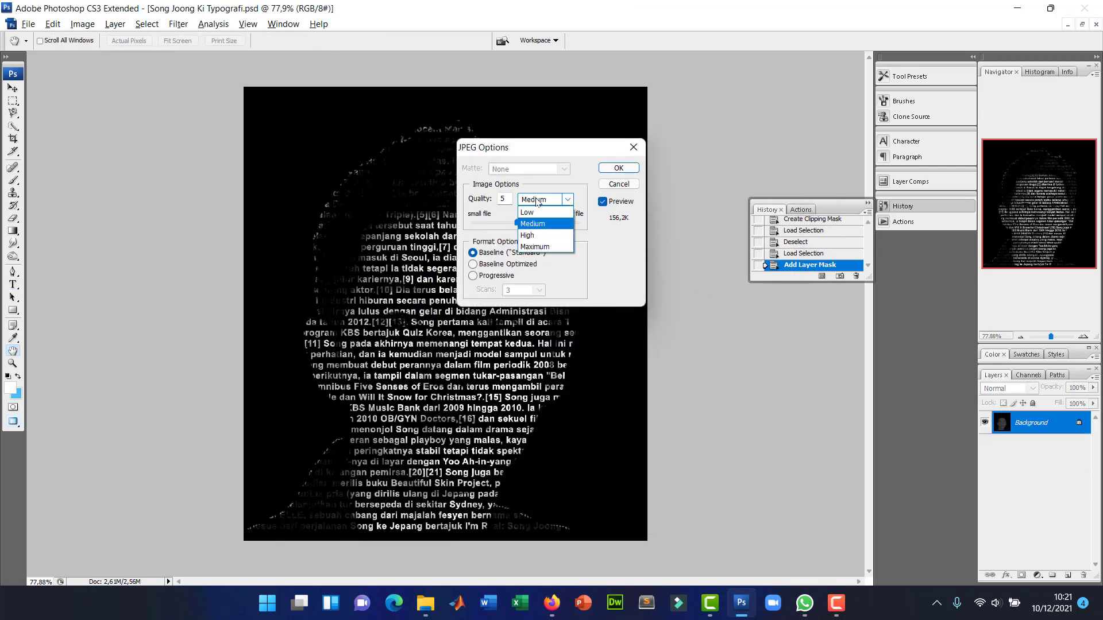
left_click(537, 247)
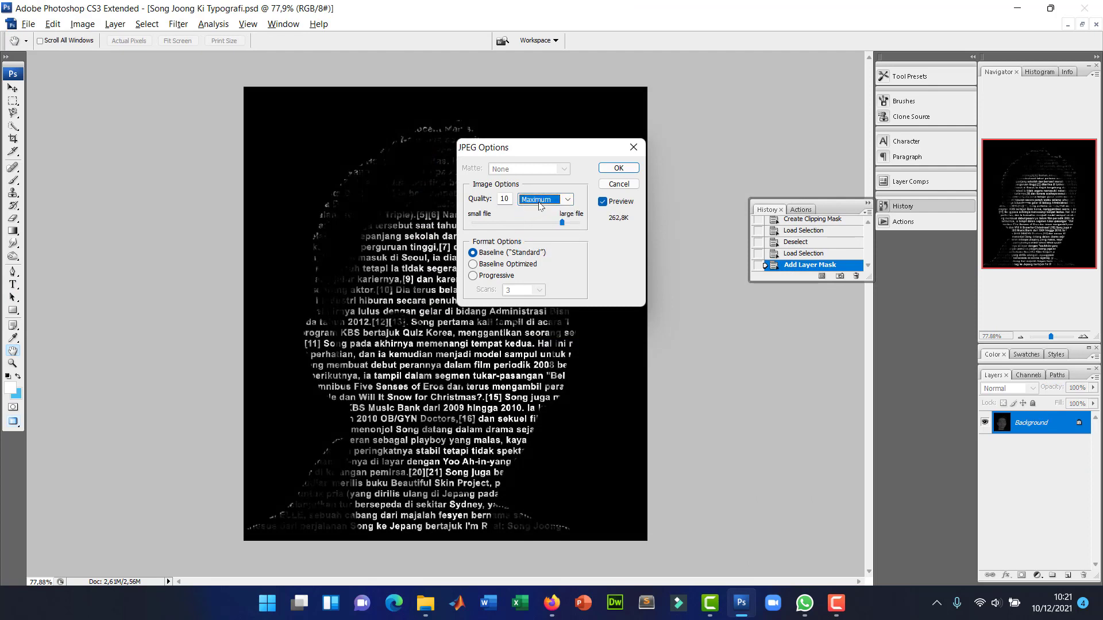
left_click(540, 201)
left_click(538, 235)
left_click(540, 200)
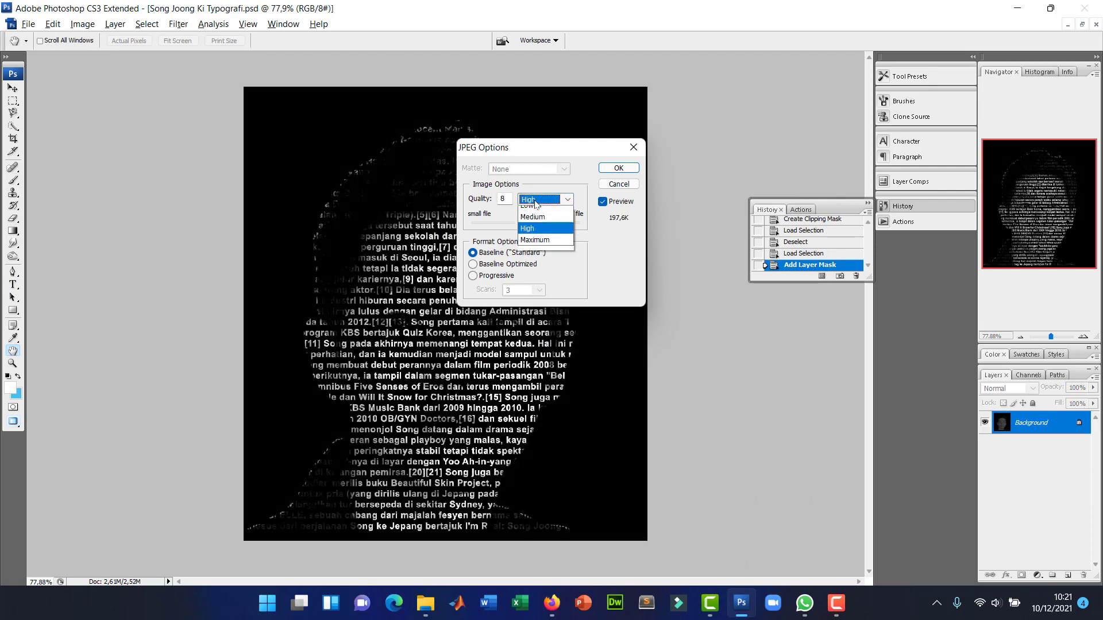
left_click(536, 224)
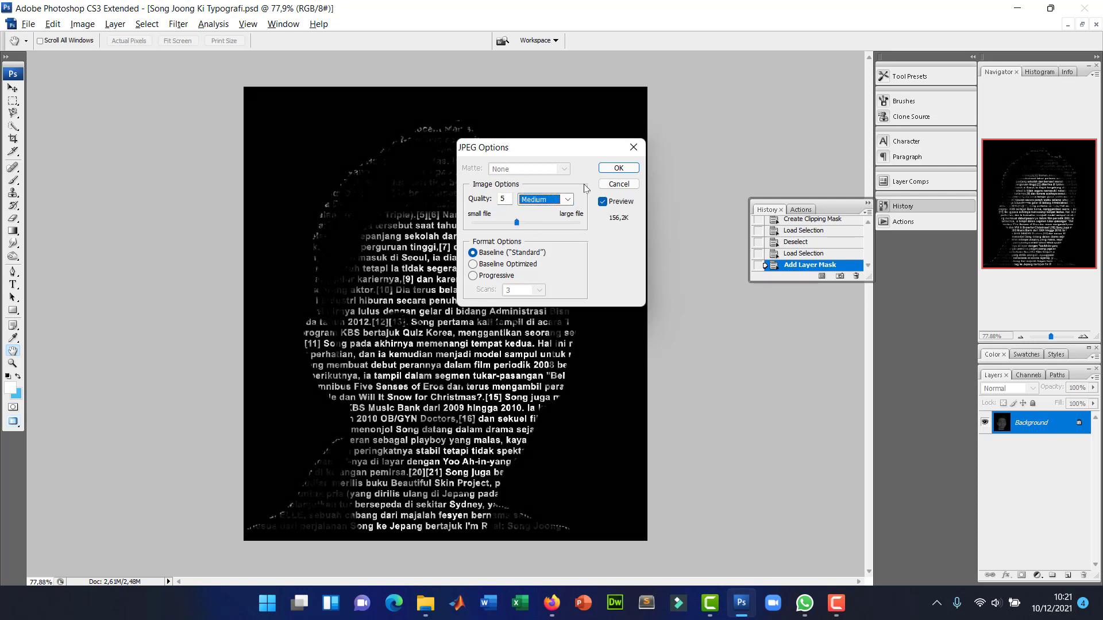
left_click(615, 168)
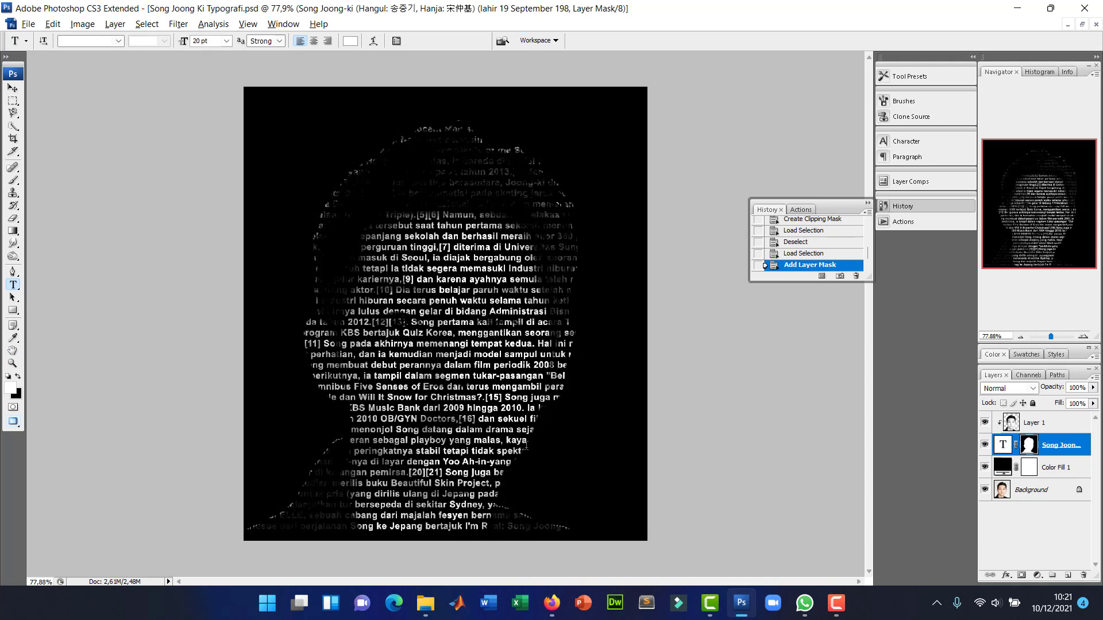
- Switch to File Explorer, view the exported "Song Joong Ki Typografi.jpg" in the Typogtafi folder, close it and return to Photoshop
left_click(425, 602)
right_click(385, 280)
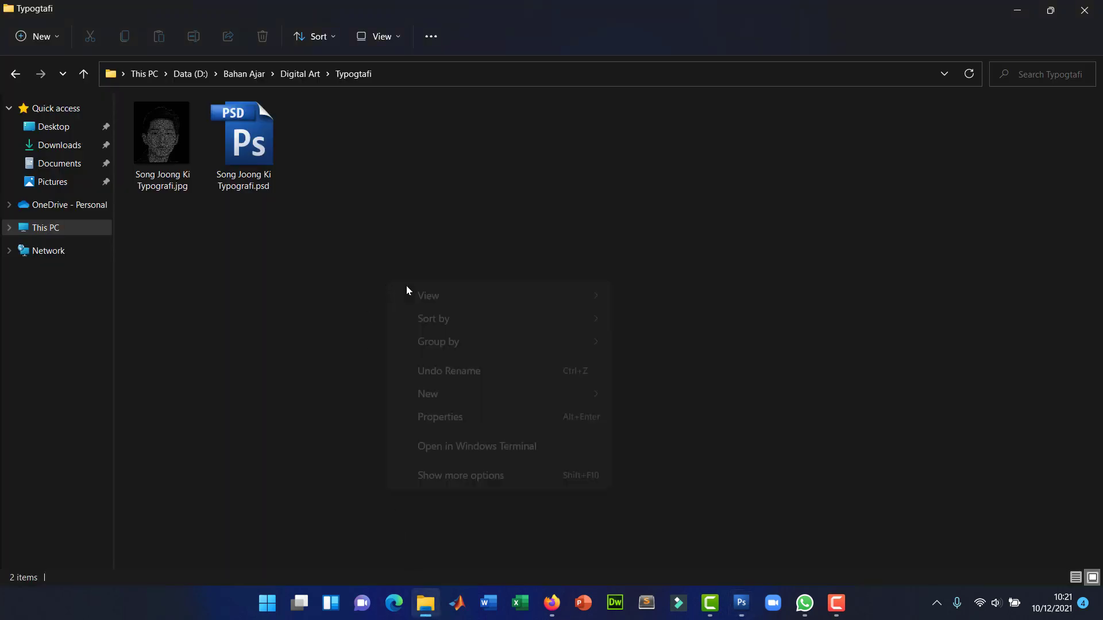
left_click(155, 174)
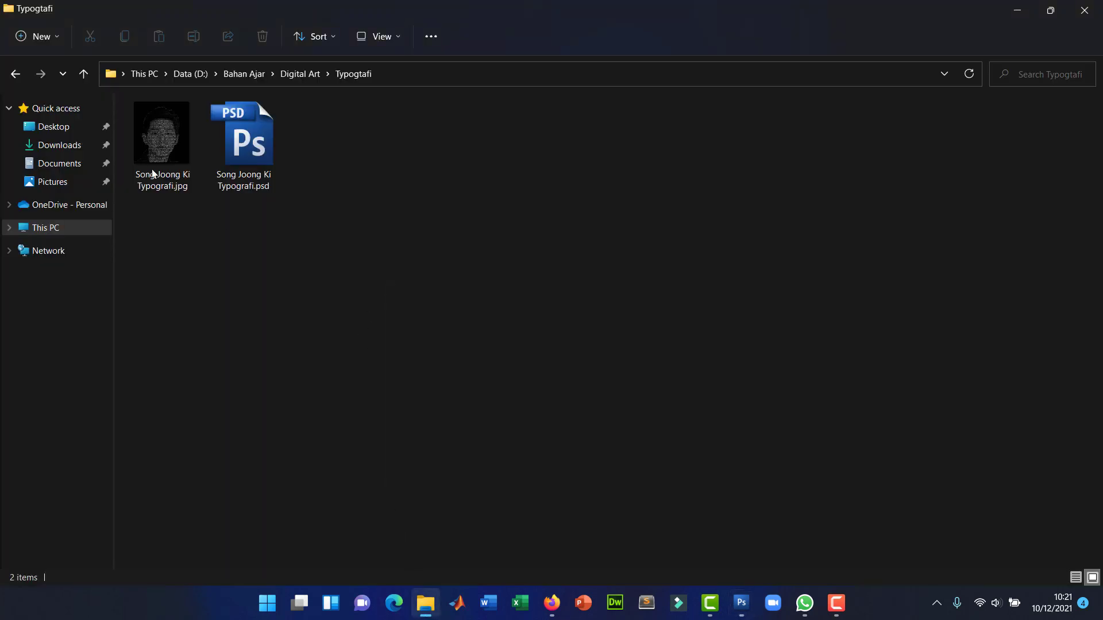
double_click(162, 140)
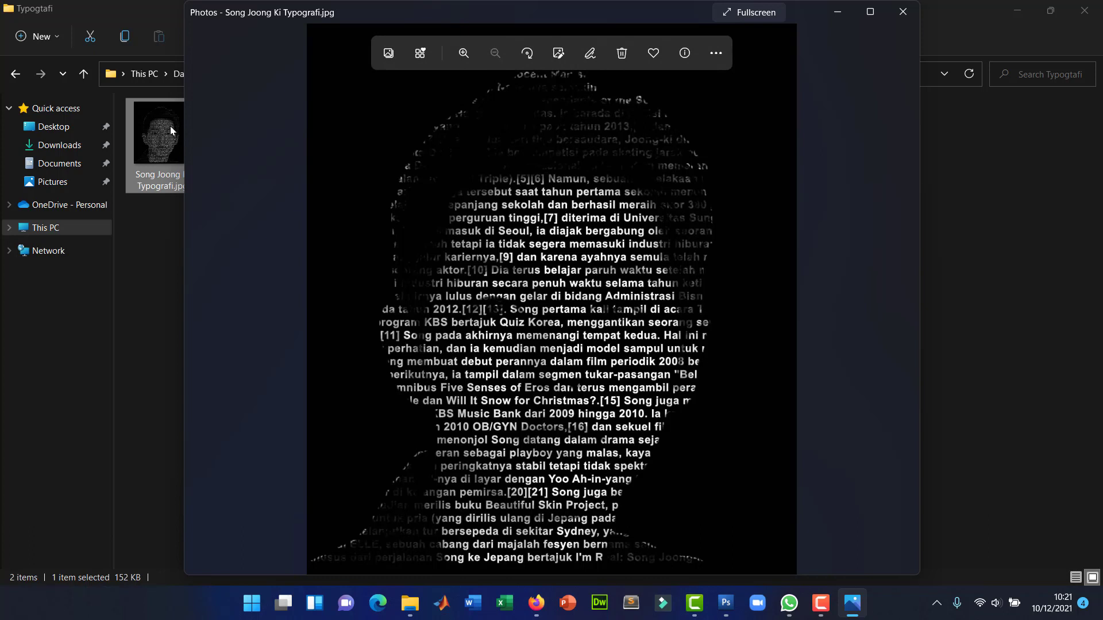
left_click(904, 10)
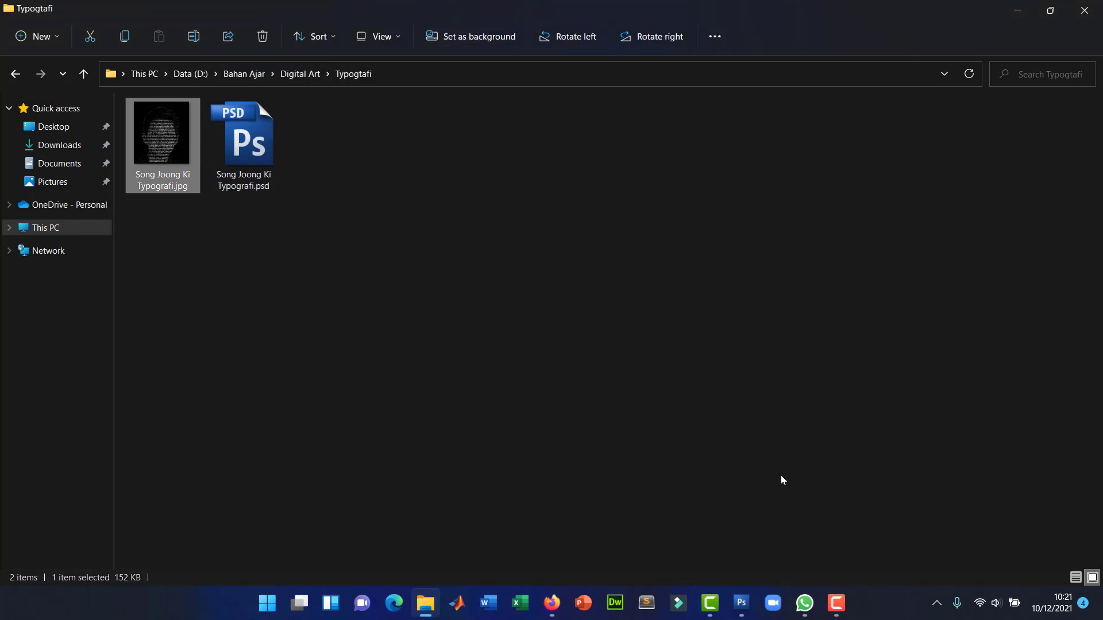
left_click(740, 602)
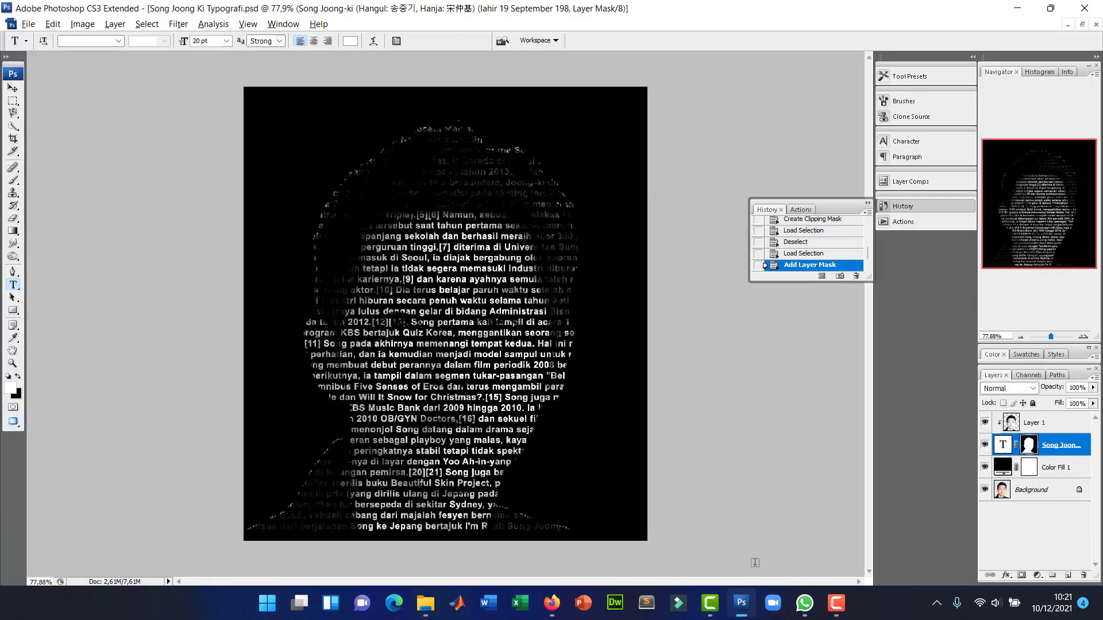